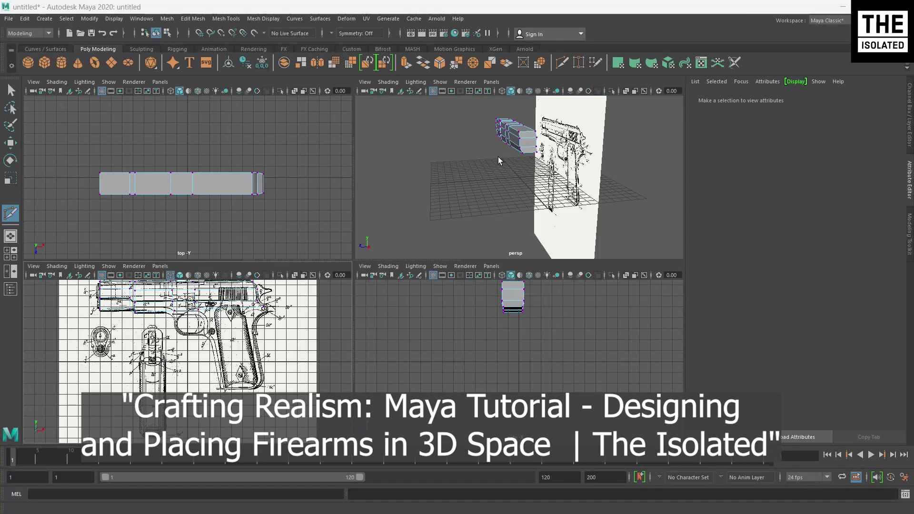
Step: Extrude the slide's underside face down in repeated sections tracing the blueprint handle
{"action": "left_click_drag", "start_coordinate": [498, 157], "coordinate": [526, 135], "text": "alt"}
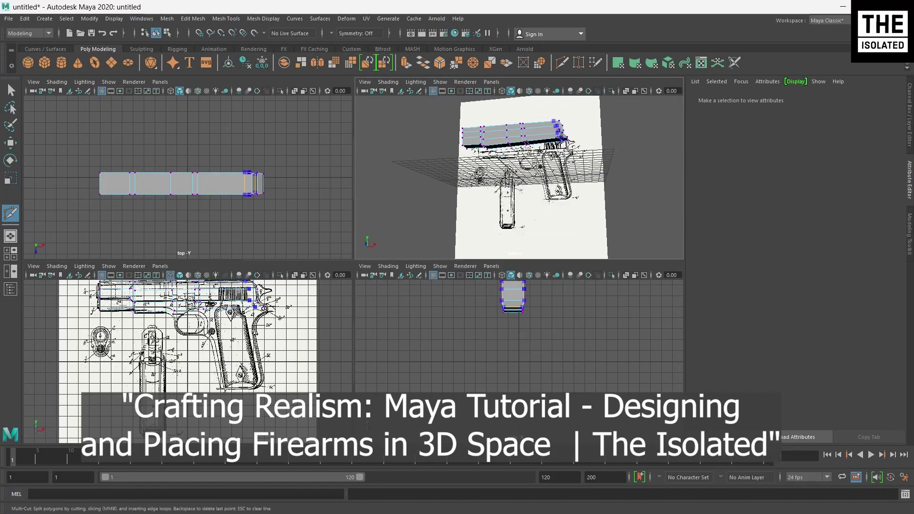
{"action": "key", "text": "q"}
{"action": "left_click", "coordinate": [524, 137]}
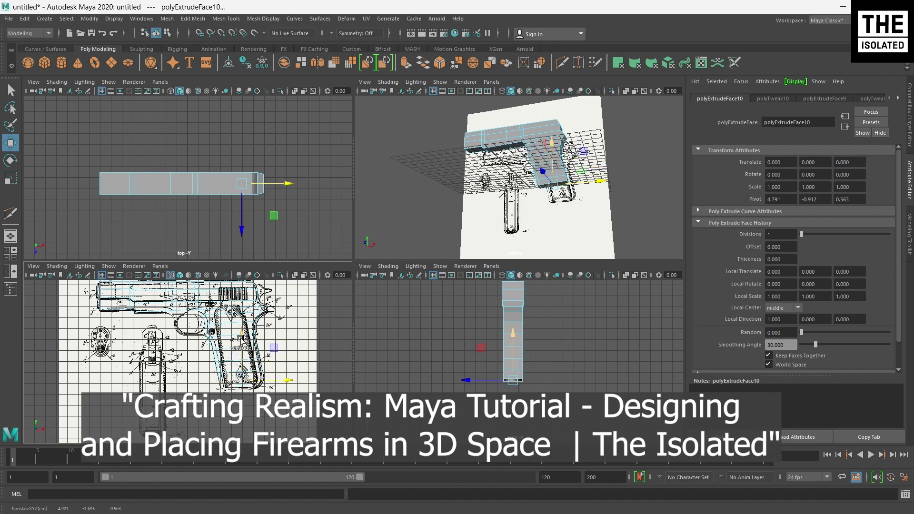
{"action": "left_click_drag", "start_coordinate": [552, 153], "coordinate": [524, 157], "text": "alt"}
{"action": "right_click_drag", "start_coordinate": [524, 157], "coordinate": [562, 180], "text": "alt"}
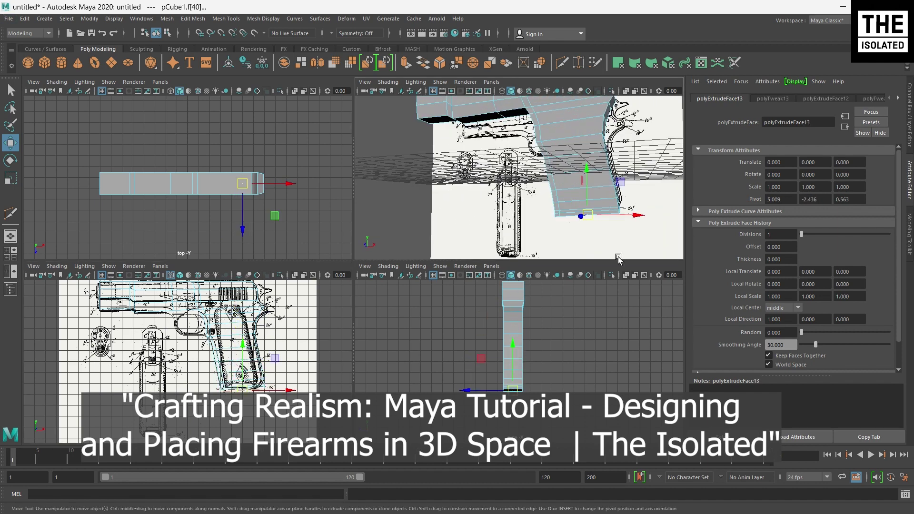
{"action": "left_click_drag", "start_coordinate": [585, 224], "coordinate": [586, 225], "text": "shift"}
{"action": "mouse_move", "coordinate": [524, 171]}
{"action": "left_mouse_down", "text": "alt"}
{"action": "mouse_move", "coordinate": [576, 215]}
{"action": "mouse_move", "coordinate": [579, 192]}
{"action": "mouse_move", "coordinate": [524, 171]}
{"action": "left_mouse_up", "text": "alt"}
{"action": "key", "text": "r"}
{"action": "left_click", "coordinate": [579, 193]}
{"action": "key", "text": "y"}
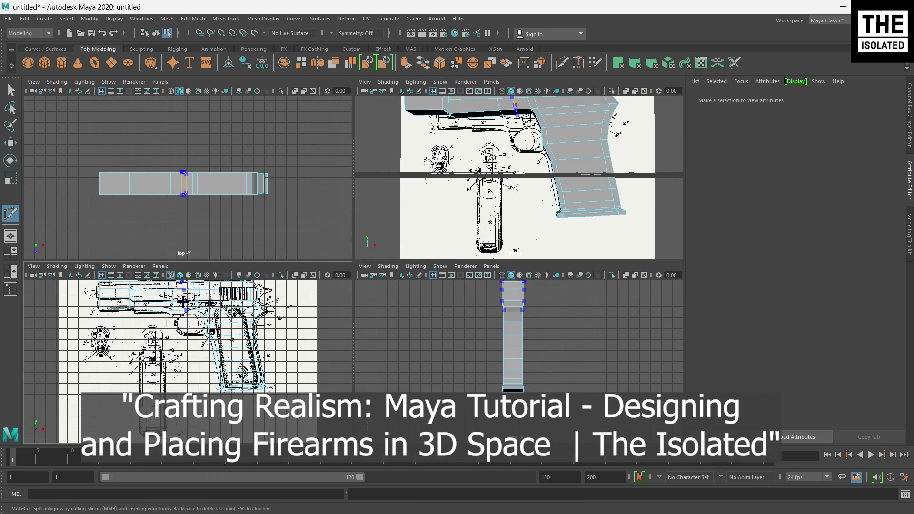
Step: Extrude the underside face ahead of the grip into successive angled trigger-guard sections
{"action": "key", "text": "q"}
{"action": "right_click_drag", "start_coordinate": [504, 181], "coordinate": [471, 123]}
{"action": "left_click", "coordinate": [524, 143]}
{"action": "left_click_drag", "start_coordinate": [523, 143], "coordinate": [310, 149], "text": "alt"}
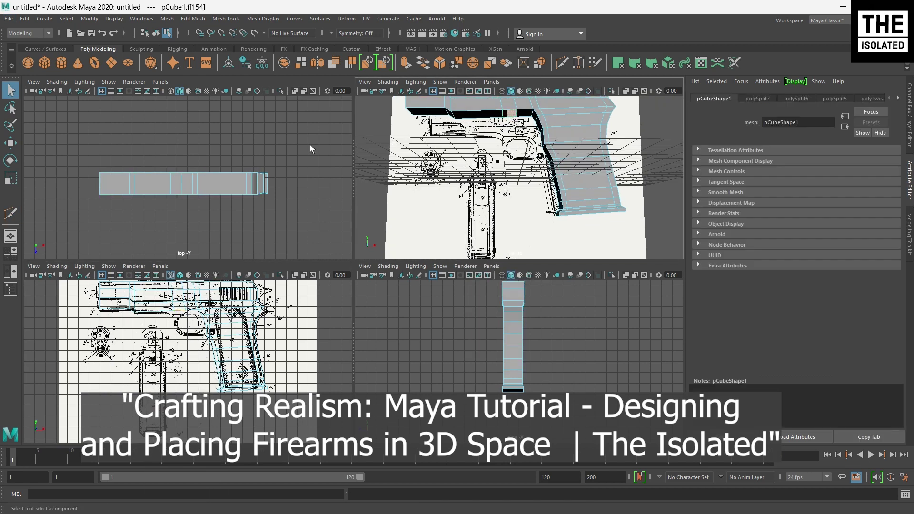
{"action": "right_click_drag", "start_coordinate": [511, 109], "coordinate": [510, 110], "text": "shift"}
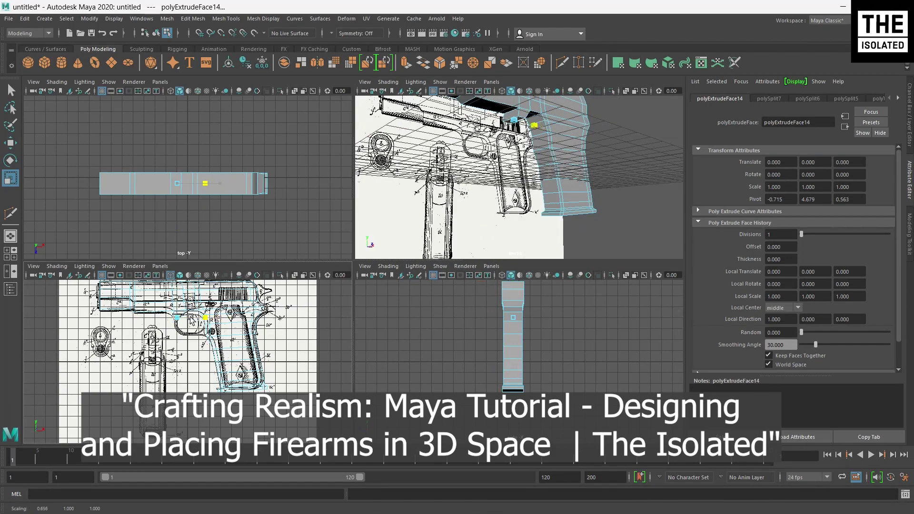
{"action": "left_click", "coordinate": [9, 148]}
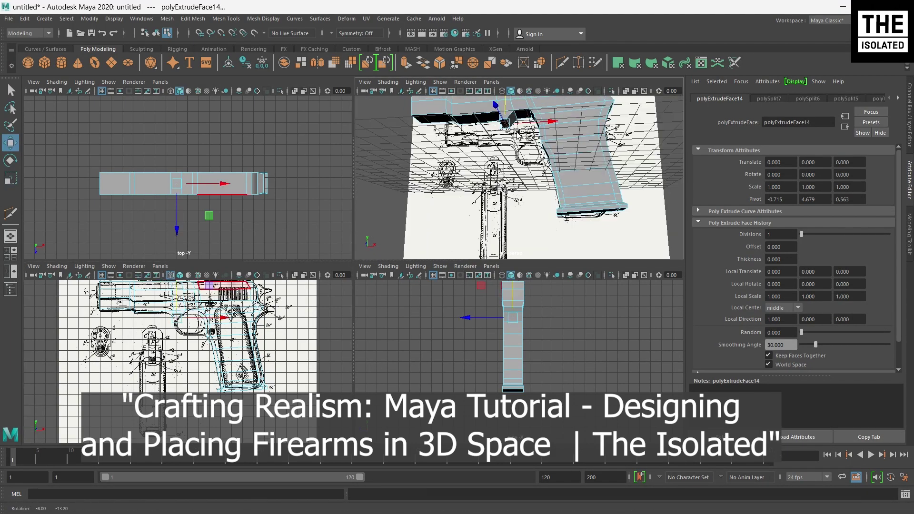
{"action": "key", "text": "r"}
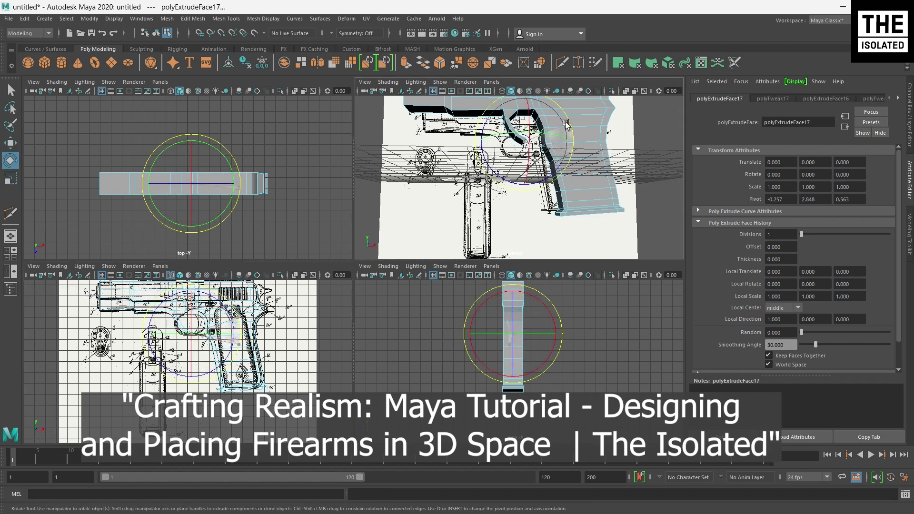
{"action": "left_click_drag", "start_coordinate": [566, 125], "coordinate": [590, 143], "text": "alt"}
{"action": "key", "text": "ctrl+e"}
{"action": "key", "text": "w"}
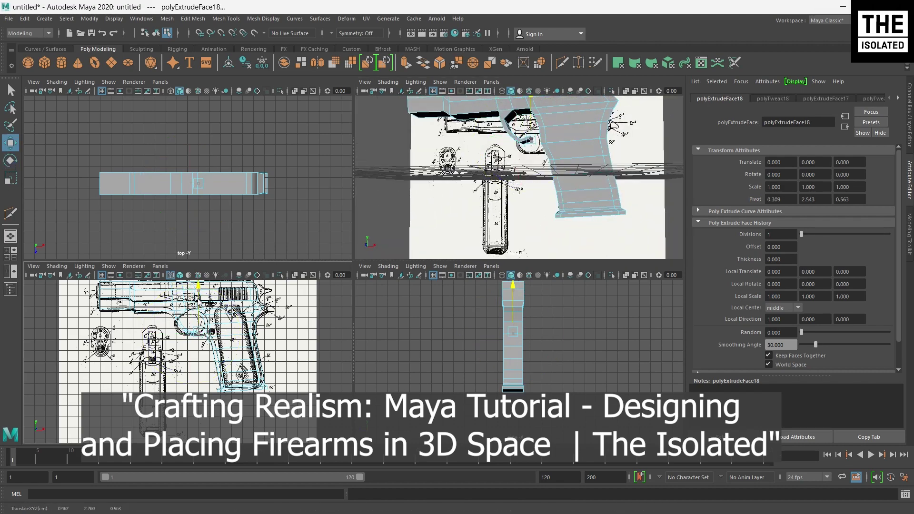
{"action": "key", "text": "ctrl+e"}
{"action": "left_click_drag", "start_coordinate": [504, 143], "coordinate": [526, 160], "text": "alt"}
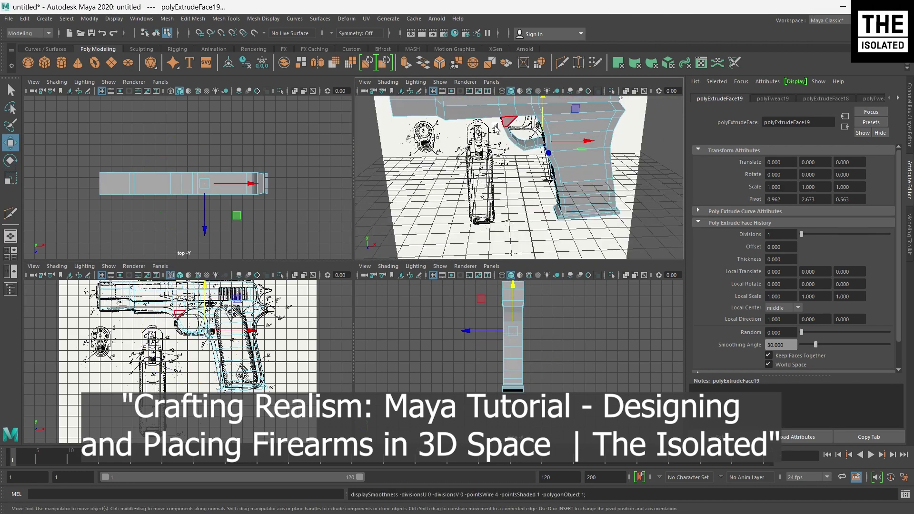
Step: Select and move trigger-guard vertices row by row to shape the guard's curve
{"action": "left_click_drag", "start_coordinate": [495, 127], "coordinate": [534, 157], "text": "alt"}
{"action": "left_click", "coordinate": [619, 238]}
{"action": "scroll", "coordinate": [519, 176], "scroll_direction": "up", "scroll_amount": 4}
{"action": "mouse_move", "coordinate": [519, 176]}
{"action": "right_mouse_down", "text": "shift"}
{"action": "mouse_move", "coordinate": [504, 200]}
{"action": "mouse_move", "coordinate": [461, 181]}
{"action": "right_mouse_up", "text": "shift"}
{"action": "key", "text": "q"}
{"action": "left_click", "coordinate": [563, 190]}
{"action": "mouse_move", "coordinate": [564, 191]}
{"action": "left_mouse_down", "text": "alt"}
{"action": "mouse_move", "coordinate": [581, 187]}
{"action": "mouse_move", "coordinate": [476, 181]}
{"action": "left_mouse_up", "text": "alt"}
{"action": "right_click_drag", "start_coordinate": [476, 181], "coordinate": [457, 200], "text": "shift"}
{"action": "mouse_move", "coordinate": [457, 191]}
{"action": "left_mouse_down", "text": "alt"}
{"action": "mouse_move", "coordinate": [421, 164]}
{"action": "mouse_move", "coordinate": [491, 165]}
{"action": "left_mouse_up", "text": "alt"}
{"action": "key", "text": "w"}
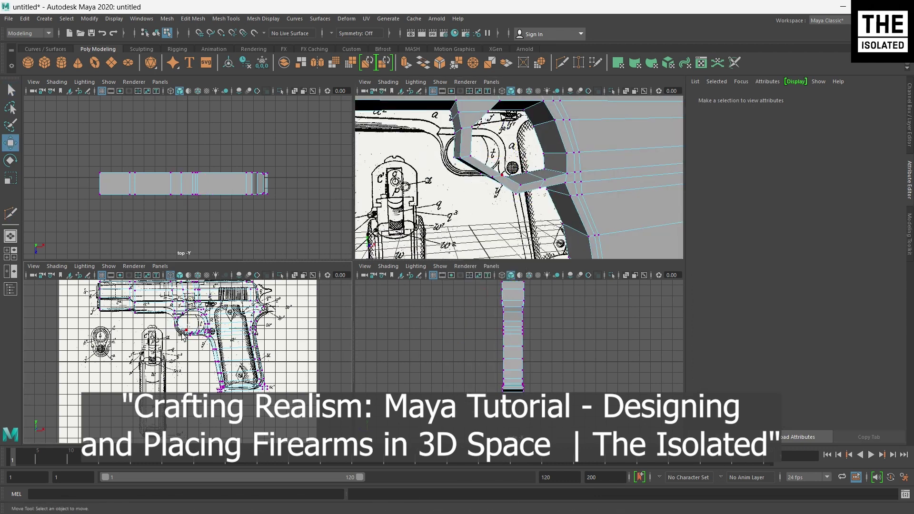
{"action": "left_click_drag", "start_coordinate": [188, 323], "coordinate": [182, 312]}
{"action": "mouse_move", "coordinate": [490, 185]}
{"action": "left_mouse_down", "text": "alt"}
{"action": "mouse_move", "coordinate": [471, 154]}
{"action": "mouse_move", "coordinate": [510, 159]}
{"action": "mouse_move", "coordinate": [514, 180]}
{"action": "mouse_move", "coordinate": [495, 157]}
{"action": "left_mouse_up", "text": "alt"}
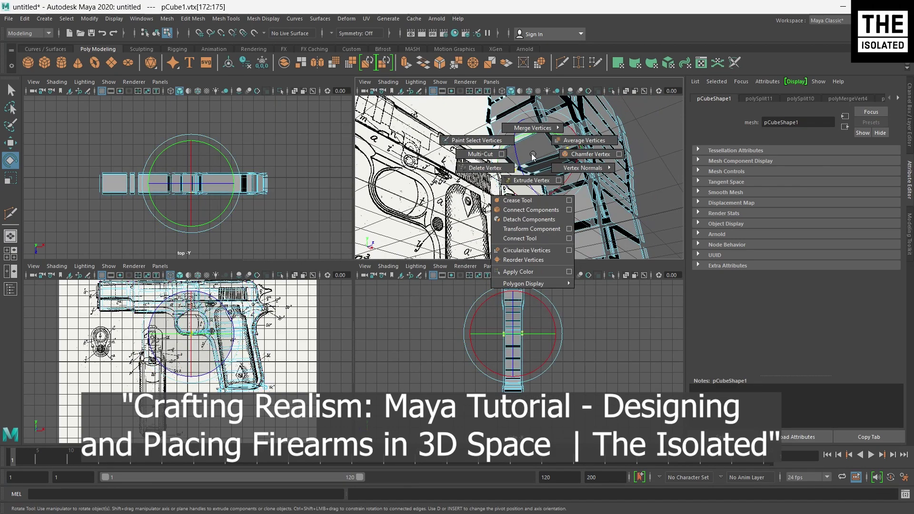
Step: Extrude the guard's end faces to the grip and merge the meeting vertices
{"action": "right_click_drag", "start_coordinate": [504, 152], "coordinate": [542, 130], "text": "shift"}
{"action": "mouse_move", "coordinate": [542, 129]}
{"action": "left_mouse_down", "text": "alt"}
{"action": "mouse_move", "coordinate": [471, 253]}
{"action": "mouse_move", "coordinate": [339, 194]}
{"action": "left_mouse_up", "text": "alt"}
{"action": "key", "text": "q"}
{"action": "left_click", "coordinate": [481, 224]}
{"action": "key", "text": "w"}
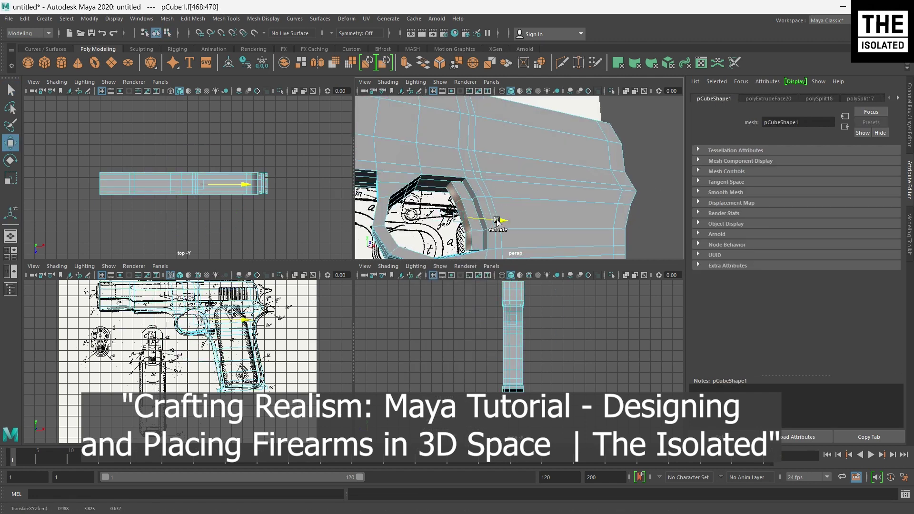
{"action": "key", "text": "ctrl+e"}
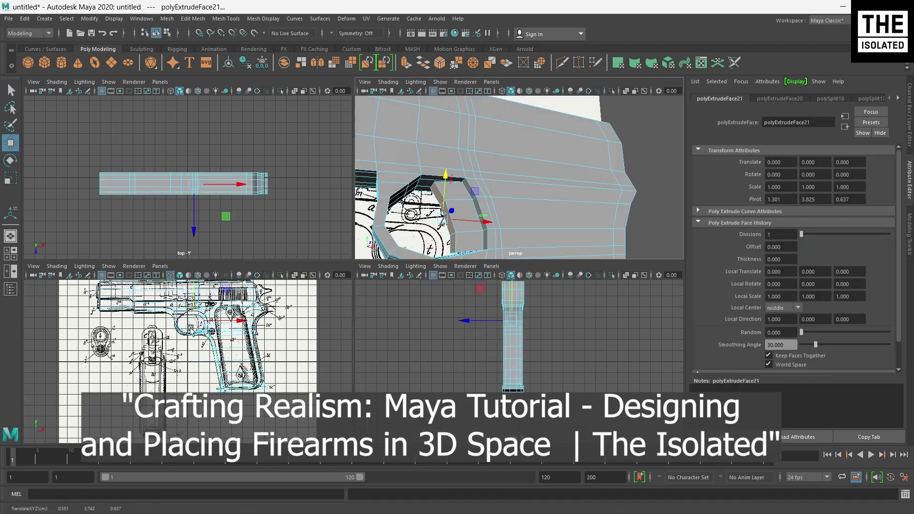
{"action": "key", "text": "F9"}
{"action": "left_click", "coordinate": [456, 234]}
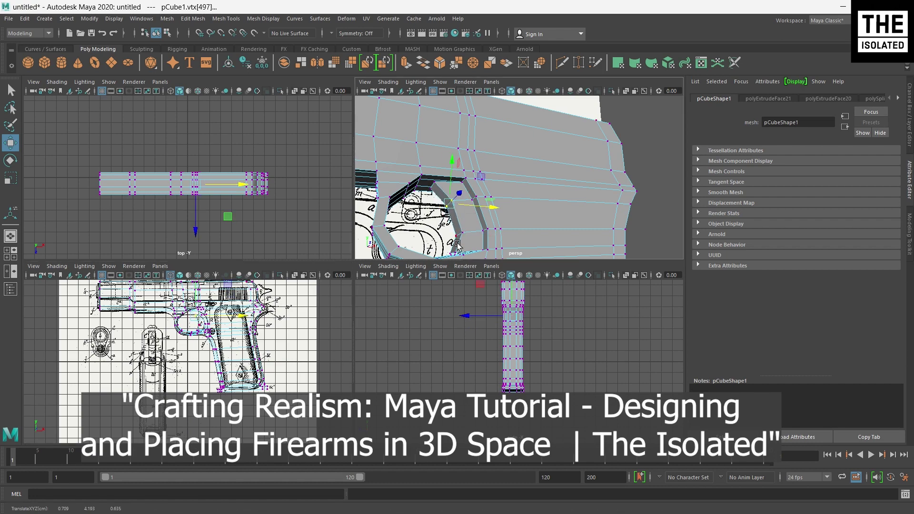
{"action": "right_click_drag", "start_coordinate": [457, 244], "coordinate": [438, 414], "text": "shift"}
{"action": "mouse_move", "coordinate": [476, 190]}
{"action": "left_mouse_down", "text": "alt"}
{"action": "mouse_move", "coordinate": [565, 200]}
{"action": "mouse_move", "coordinate": [629, 226]}
{"action": "left_mouse_up", "text": "alt"}
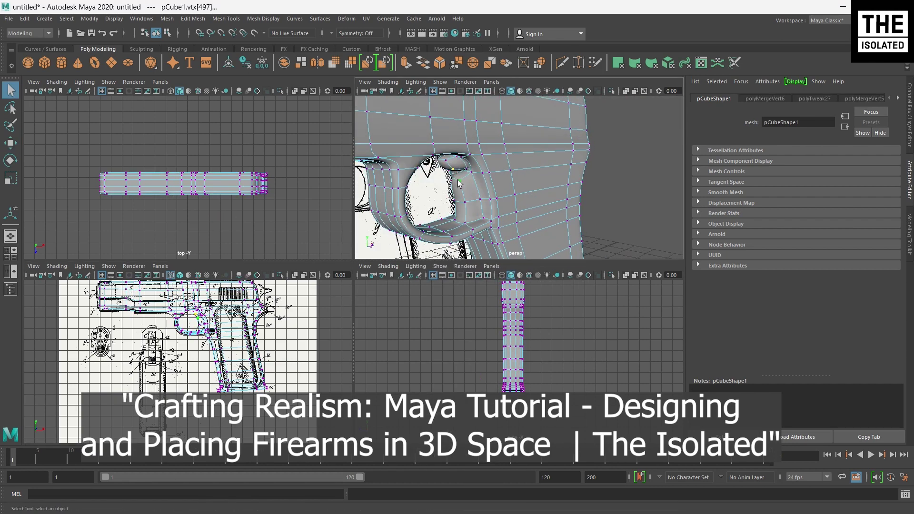
{"action": "mouse_move", "coordinate": [459, 183]}
{"action": "left_mouse_down", "text": "alt"}
{"action": "mouse_move", "coordinate": [432, 119]}
{"action": "mouse_move", "coordinate": [578, 119]}
{"action": "left_mouse_up", "text": "alt"}
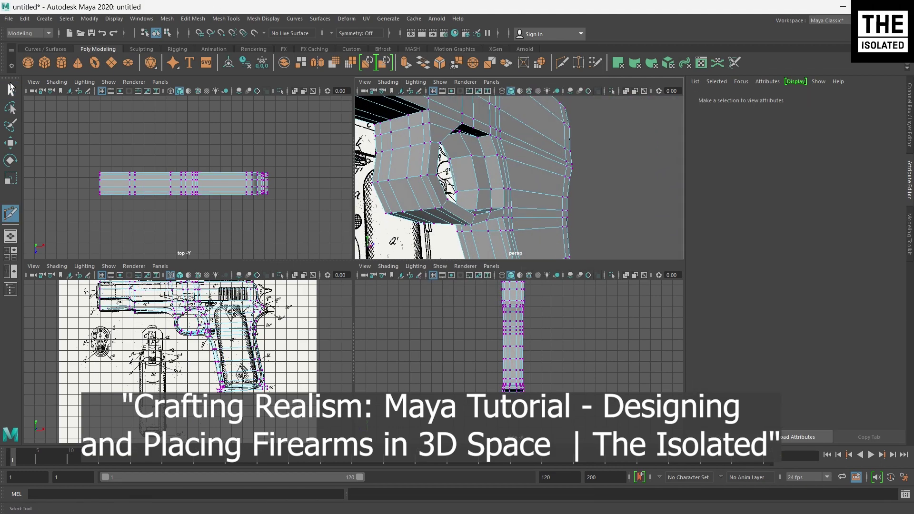
Step: Preview the trigger guard smoothed, then nudge a guard vertex into place
{"action": "key", "text": "q"}
{"action": "key", "text": "3"}
{"action": "key", "text": "F8"}
{"action": "mouse_move", "coordinate": [575, 110]}
{"action": "left_mouse_down", "text": "alt"}
{"action": "mouse_move", "coordinate": [439, 143]}
{"action": "mouse_move", "coordinate": [499, 141]}
{"action": "mouse_move", "coordinate": [476, 120]}
{"action": "mouse_move", "coordinate": [476, 138]}
{"action": "left_mouse_up", "text": "alt"}
{"action": "key", "text": "F3"}
{"action": "key", "text": "3"}
{"action": "key", "text": "F9"}
{"action": "left_click", "coordinate": [478, 131]}
{"action": "key", "text": "w"}
{"action": "right_click_drag", "start_coordinate": [477, 138], "coordinate": [476, 119]}
{"action": "key", "text": "1"}
{"action": "mouse_move", "coordinate": [476, 138]}
{"action": "left_mouse_down", "text": "alt"}
{"action": "mouse_move", "coordinate": [522, 204]}
{"action": "mouse_move", "coordinate": [575, 148]}
{"action": "mouse_move", "coordinate": [651, 159]}
{"action": "left_mouse_up", "text": "alt"}
{"action": "scroll", "coordinate": [521, 204], "scroll_direction": "down", "scroll_amount": 5}
Step: Extrude the rear slide face into a vertically flattened hammer block with edges cut around it
{"action": "key", "text": "F11"}
{"action": "left_click", "coordinate": [575, 148]}
{"action": "key", "text": "ctrl+e"}
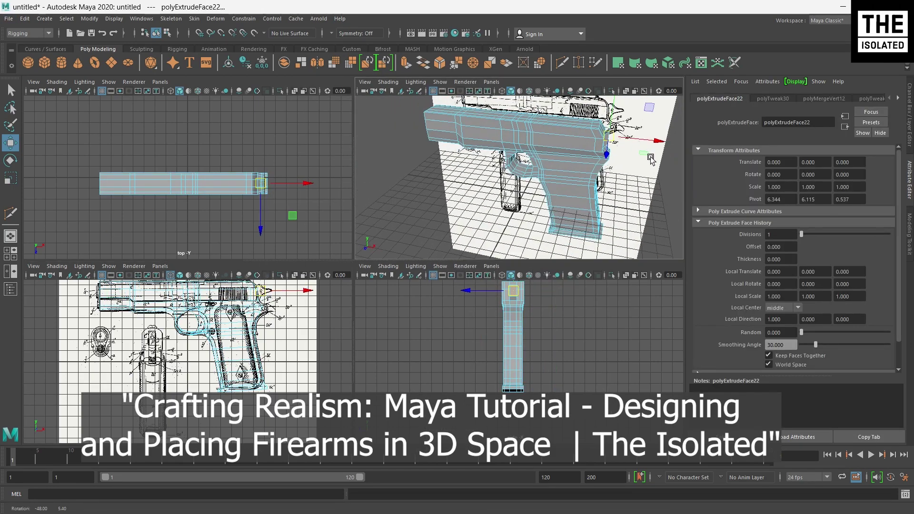
{"action": "left_click_drag", "start_coordinate": [543, 182], "coordinate": [562, 157], "text": "alt"}
{"action": "key", "text": "r"}
{"action": "left_click_drag", "start_coordinate": [316, 307], "coordinate": [274, 306]}
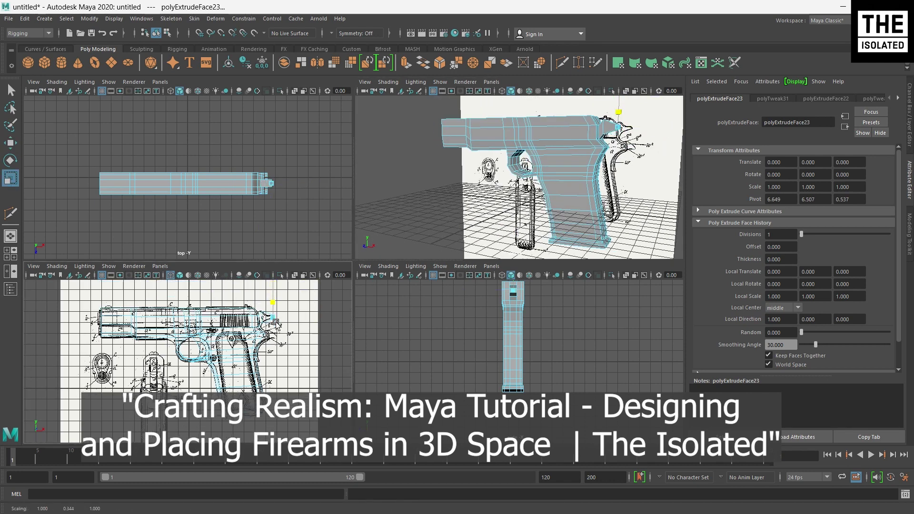
{"action": "key", "text": "Return"}
{"action": "right_click", "coordinate": [571, 159]}
{"action": "key", "text": "r"}
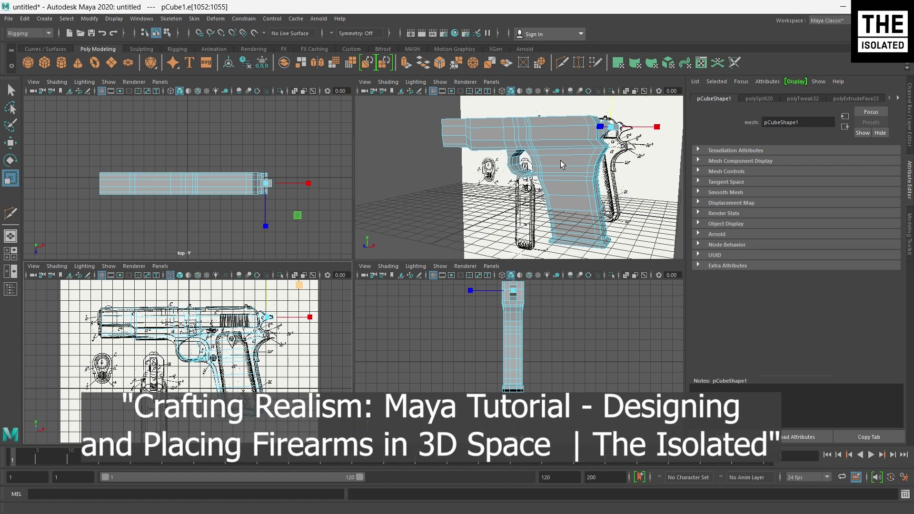
{"action": "left_click_drag", "start_coordinate": [561, 161], "coordinate": [461, 248], "text": "alt"}
Step: Cut a new edge along the grip's back and move the hammer block's vertex pair
{"action": "right_click", "coordinate": [259, 312], "text": "shift"}
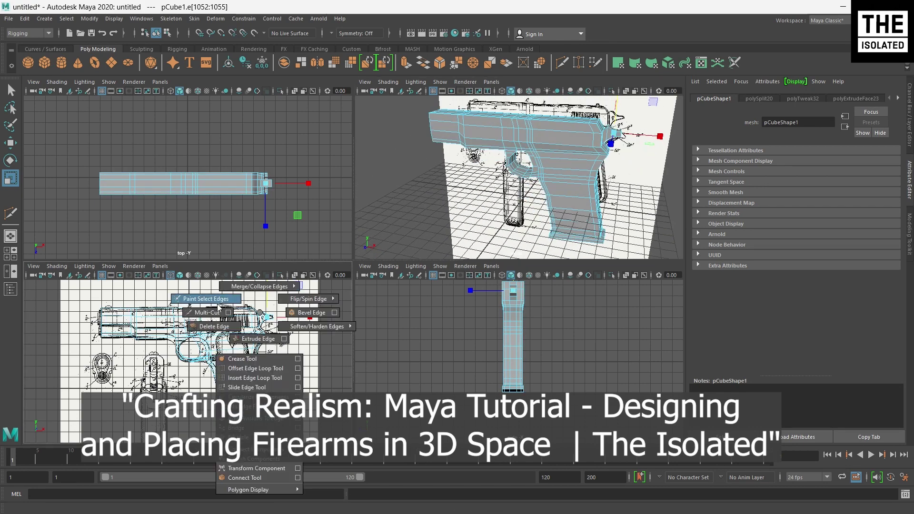
{"action": "left_click", "coordinate": [207, 312]}
{"action": "scroll", "coordinate": [610, 172], "scroll_direction": "up", "scroll_amount": 5}
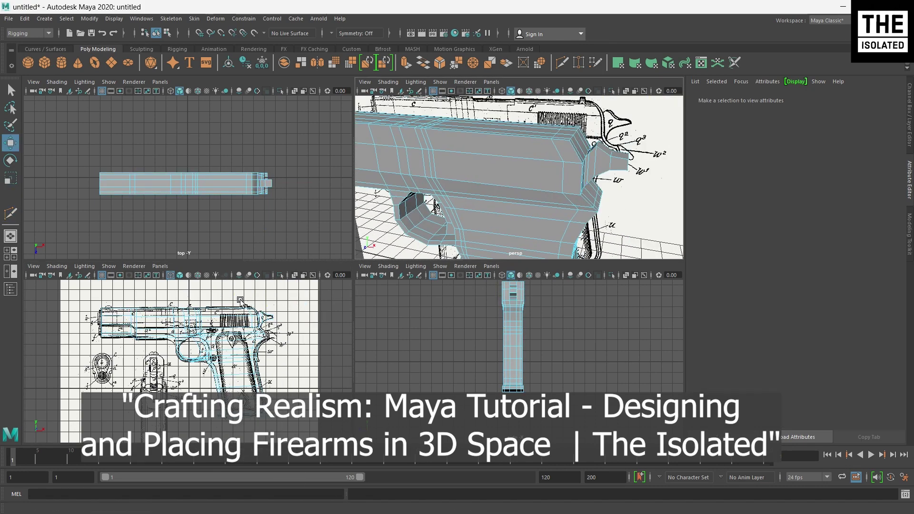
{"action": "left_click", "coordinate": [499, 168]}
{"action": "key", "text": "w"}
{"action": "key", "text": "super"}
{"action": "key", "text": "super"}
{"action": "mouse_move", "coordinate": [658, 179]}
{"action": "left_mouse_down", "text": "alt"}
{"action": "mouse_move", "coordinate": [525, 183]}
{"action": "mouse_move", "coordinate": [567, 167]}
{"action": "left_mouse_up", "text": "alt"}
{"action": "key", "text": "q"}
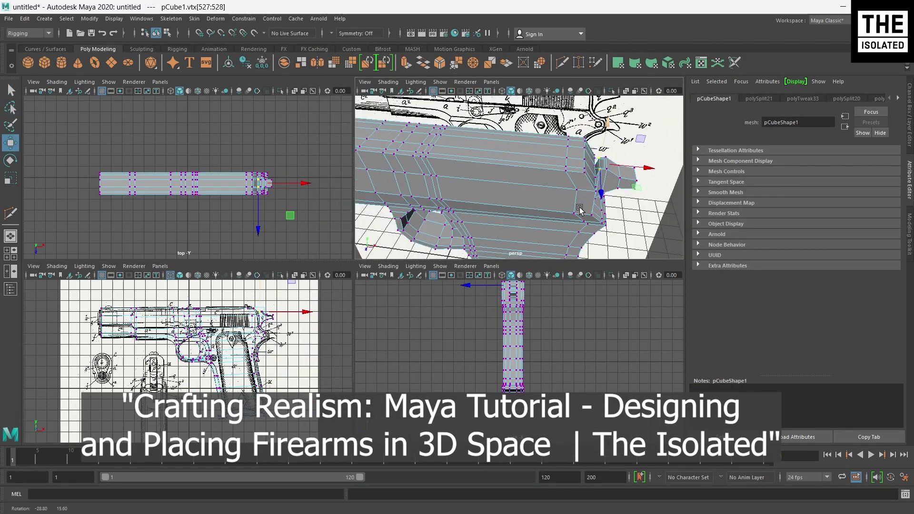
Step: Preview the whole gun smoothed, then return to the unsmoothed block-out
{"action": "key", "text": "F8"}
{"action": "left_click", "coordinate": [578, 163]}
{"action": "key", "text": "w"}
{"action": "right_click_drag", "start_coordinate": [578, 163], "coordinate": [548, 176]}
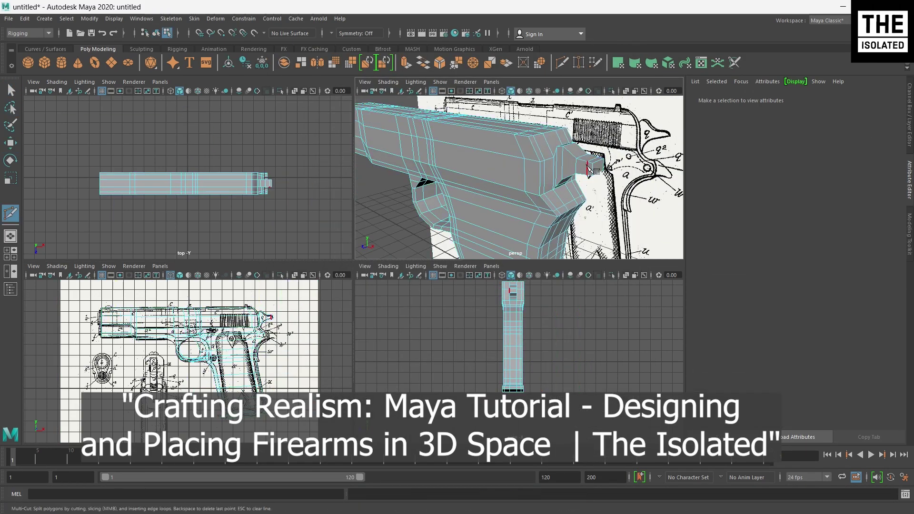
{"action": "key", "text": "3"}
{"action": "mouse_move", "coordinate": [548, 176]}
{"action": "left_mouse_down", "text": "alt"}
{"action": "mouse_move", "coordinate": [536, 187]}
{"action": "mouse_move", "coordinate": [505, 180]}
{"action": "left_mouse_up", "text": "alt"}
{"action": "key", "text": "1"}
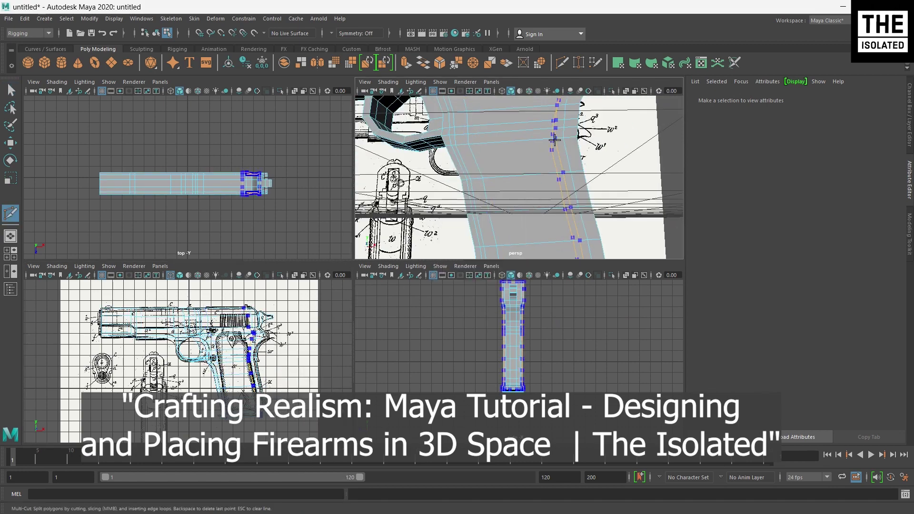
{"action": "left_click_drag", "start_coordinate": [512, 122], "coordinate": [567, 157], "text": "alt"}
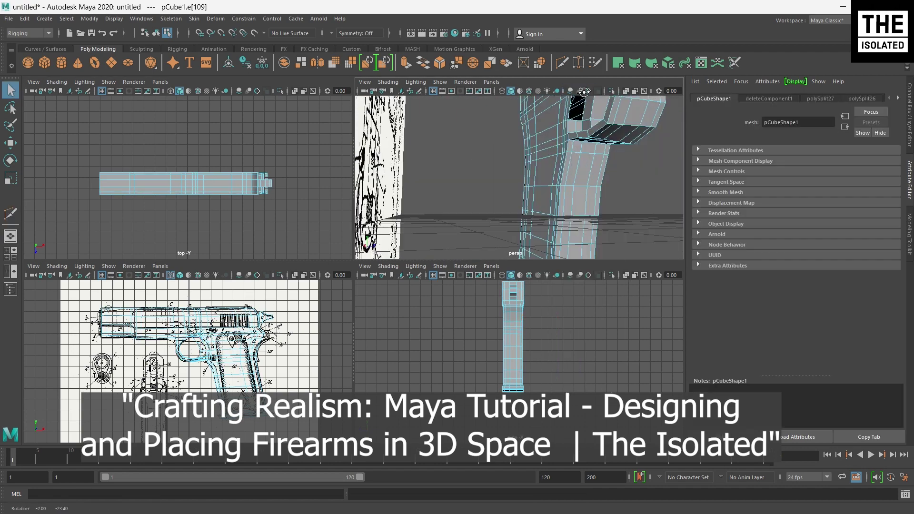
Step: Select the grip's side-panel faces and cut two edge loops across the grip
{"action": "left_click_drag", "start_coordinate": [586, 122], "coordinate": [519, 152], "text": "alt"}
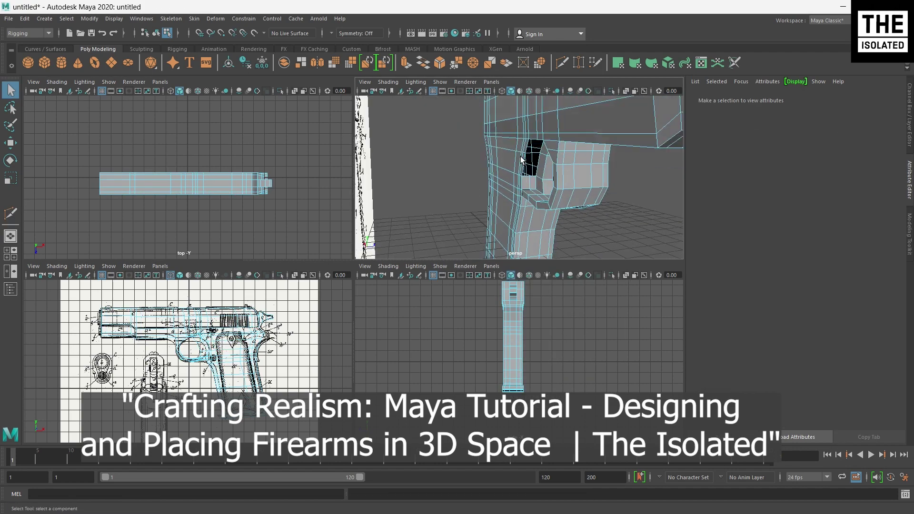
{"action": "key", "text": "super"}
{"action": "left_click", "coordinate": [512, 190]}
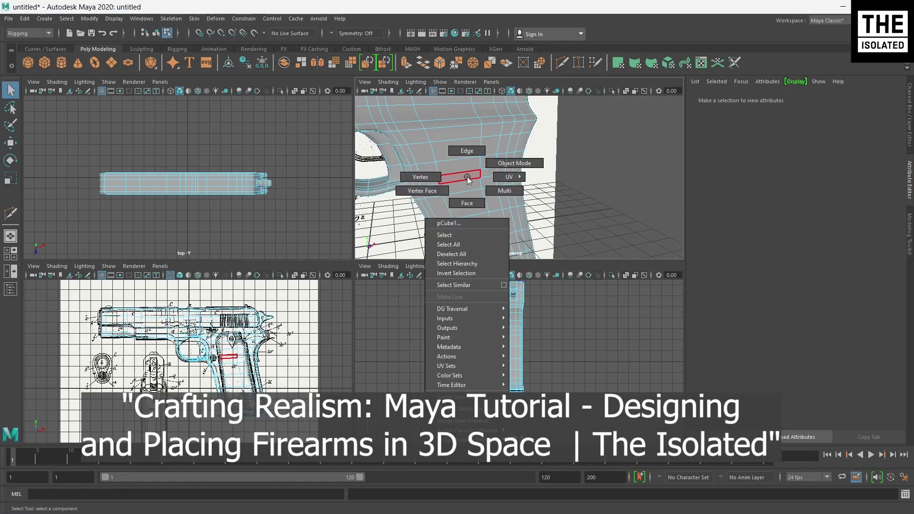
{"action": "mouse_move", "coordinate": [459, 174]}
{"action": "right_mouse_down"}
{"action": "mouse_move", "coordinate": [471, 136]}
{"action": "mouse_move", "coordinate": [417, 145]}
{"action": "right_mouse_up"}
{"action": "mouse_move", "coordinate": [481, 122]}
{"action": "left_mouse_down"}
{"action": "mouse_move", "coordinate": [449, 157]}
{"action": "mouse_move", "coordinate": [485, 146]}
{"action": "left_mouse_up"}
{"action": "left_click", "coordinate": [458, 208], "text": "shift"}
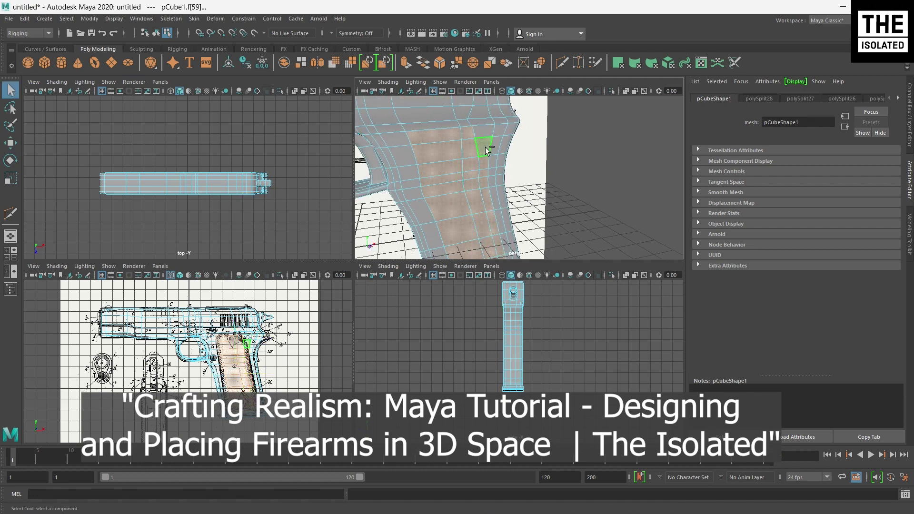
{"action": "left_click", "coordinate": [10, 213]}
{"action": "left_click", "coordinate": [404, 158], "text": "ctrl"}
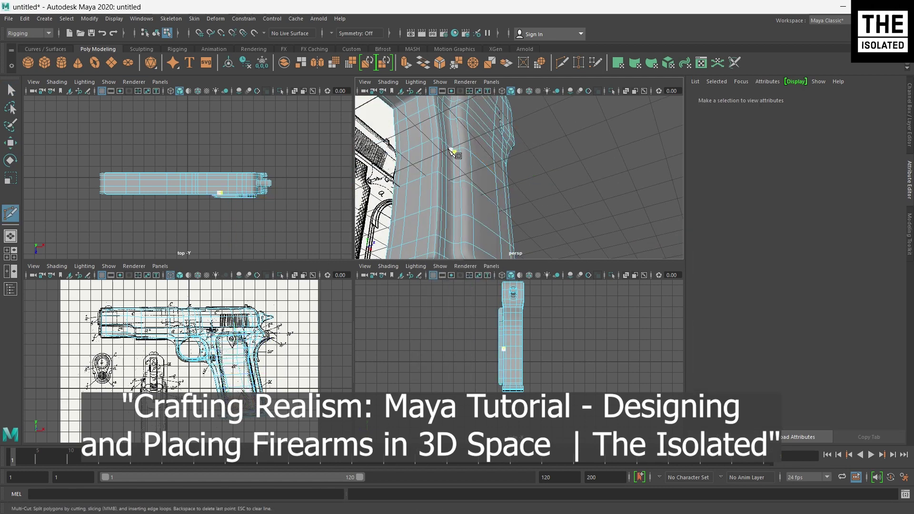
{"action": "left_click_drag", "start_coordinate": [404, 159], "coordinate": [497, 151], "text": "alt"}
{"action": "key", "text": "F8"}
{"action": "left_click_drag", "start_coordinate": [412, 125], "coordinate": [577, 197], "text": "alt"}
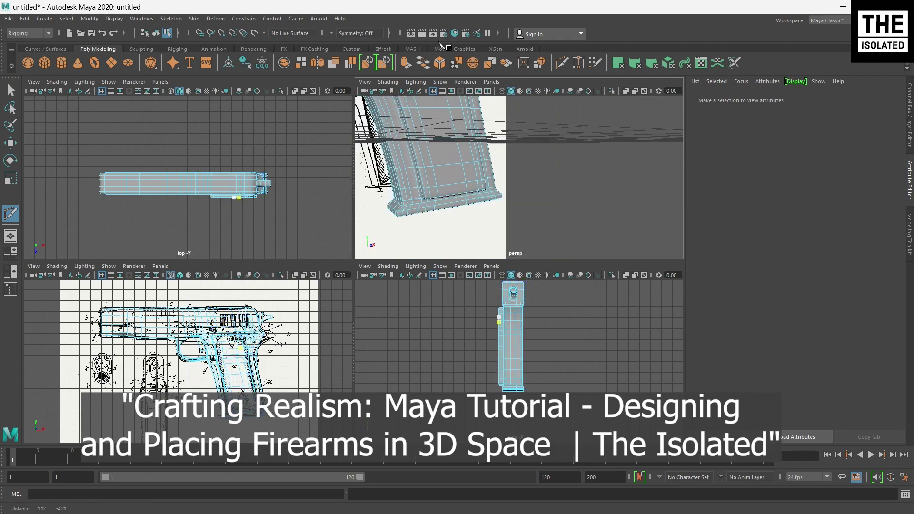
Step: Delete the grip's end face and extrude its border edges inward, scaling them down to line the hole
{"action": "left_click", "coordinate": [442, 189]}
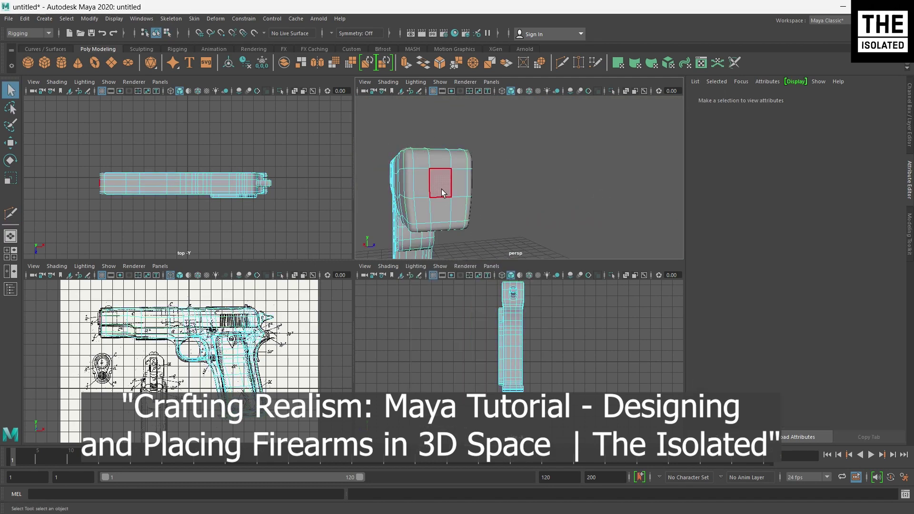
{"action": "key", "text": "Delete"}
{"action": "left_click_drag", "start_coordinate": [442, 189], "coordinate": [350, 219], "text": "alt"}
{"action": "key", "text": "w"}
{"action": "key", "text": "ctrl+e"}
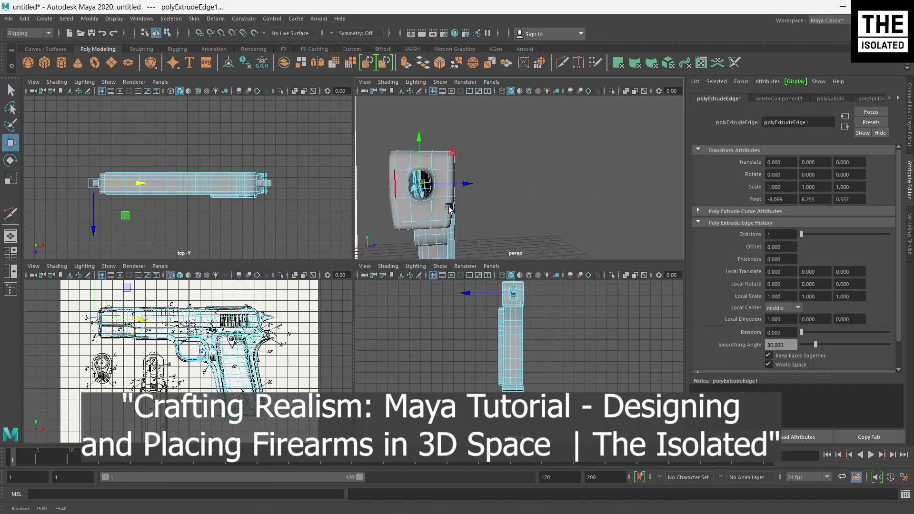
{"action": "mouse_move", "coordinate": [428, 205]}
{"action": "left_mouse_down", "text": "alt"}
{"action": "mouse_move", "coordinate": [447, 220]}
{"action": "mouse_move", "coordinate": [510, 180]}
{"action": "left_mouse_up", "text": "alt"}
{"action": "key", "text": "r"}
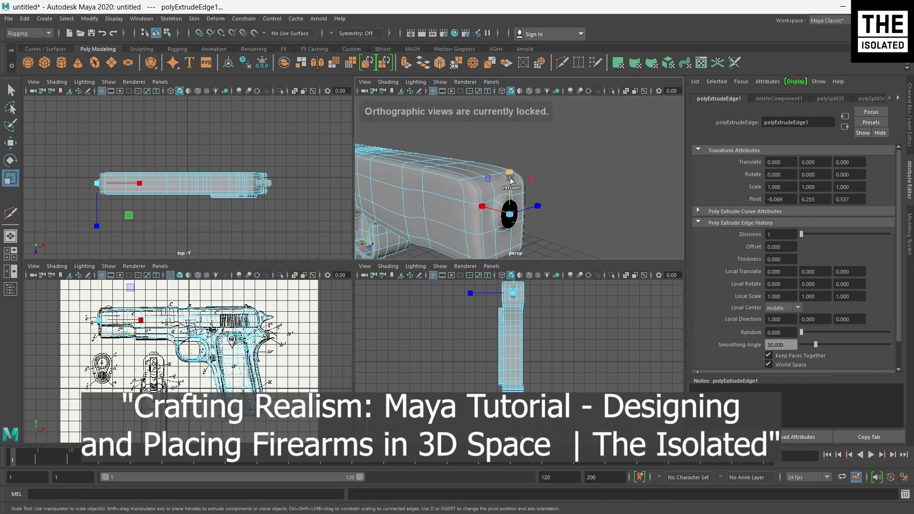
{"action": "left_click_drag", "start_coordinate": [506, 215], "coordinate": [459, 188], "text": "alt"}
{"action": "right_click_drag", "start_coordinate": [459, 187], "coordinate": [430, 196]}
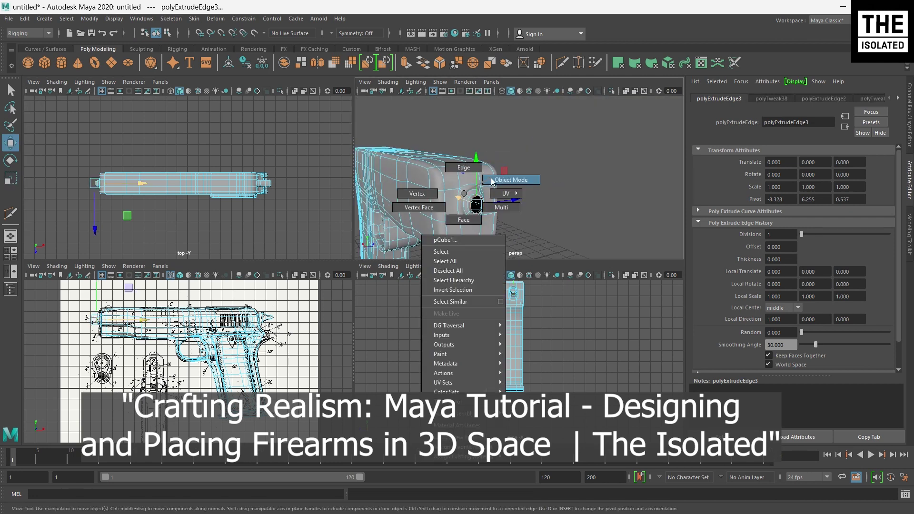
{"action": "key", "text": "w"}
{"action": "key", "text": "ctrl+shift+x"}
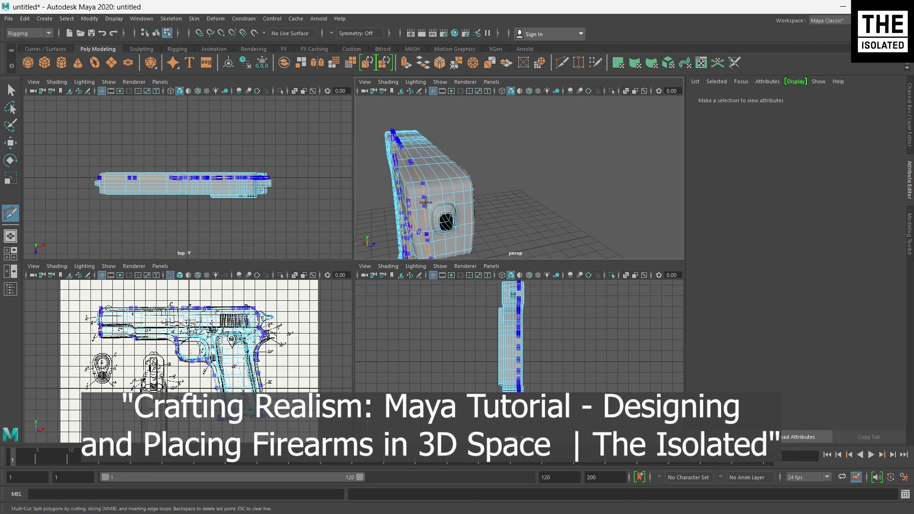
{"action": "mouse_move", "coordinate": [425, 203]}
{"action": "left_mouse_down", "text": "alt"}
{"action": "mouse_move", "coordinate": [435, 164]}
{"action": "mouse_move", "coordinate": [506, 146]}
{"action": "mouse_move", "coordinate": [444, 169]}
{"action": "left_mouse_up", "text": "alt"}
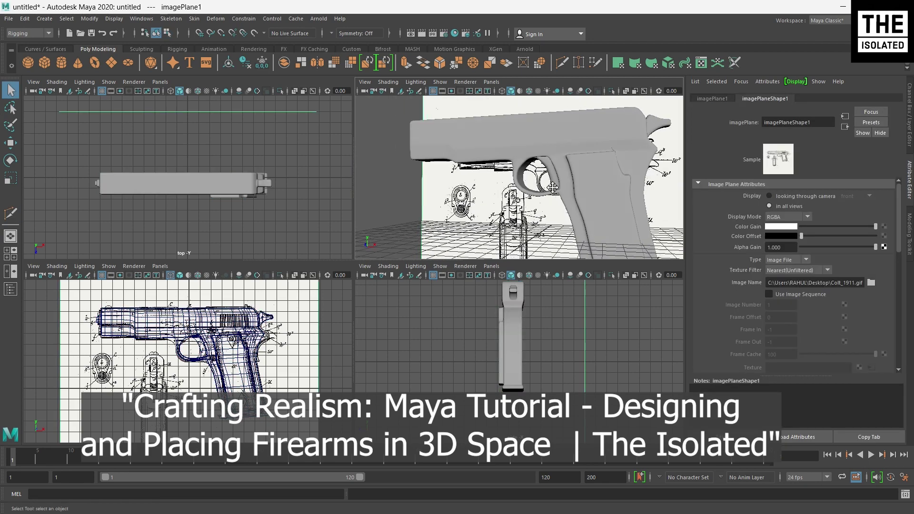
Step: Move vertices near the trigger guard to reshape its corner
{"action": "left_click", "coordinate": [508, 181]}
{"action": "scroll", "coordinate": [561, 214], "scroll_direction": "up", "scroll_amount": 5}
{"action": "right_click_drag", "start_coordinate": [525, 193], "coordinate": [477, 194]}
{"action": "left_click", "coordinate": [538, 199]}
{"action": "key", "text": "w"}
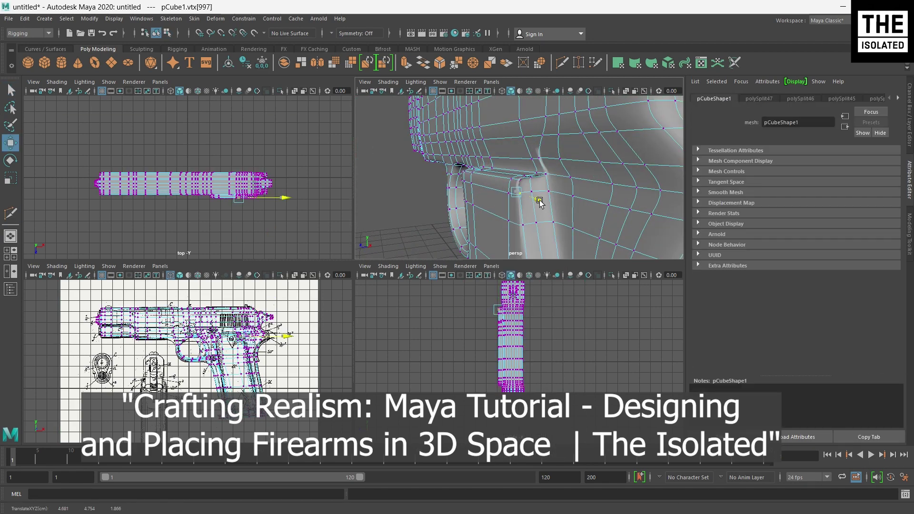
{"action": "left_click", "coordinate": [554, 198]}
{"action": "left_click_drag", "start_coordinate": [554, 198], "coordinate": [538, 259], "text": "alt"}
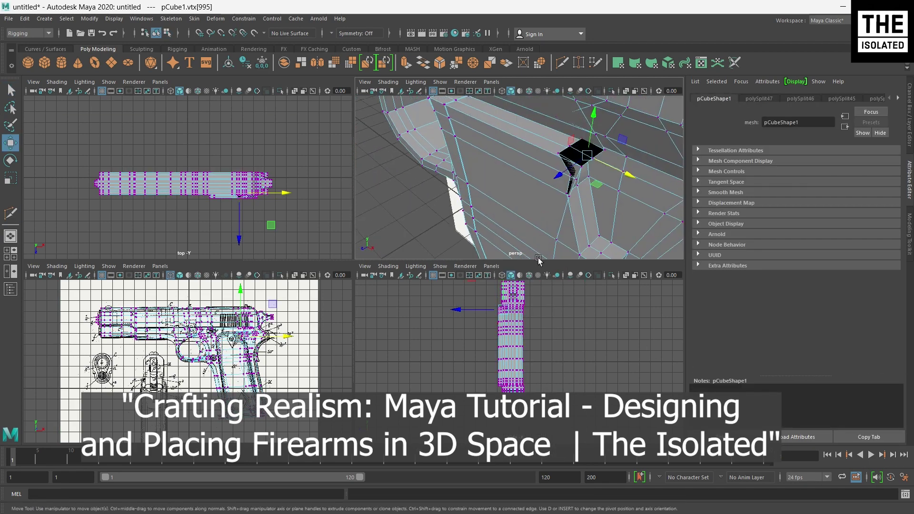
{"action": "left_click", "coordinate": [581, 165]}
{"action": "left_click_drag", "start_coordinate": [602, 191], "coordinate": [581, 185]}
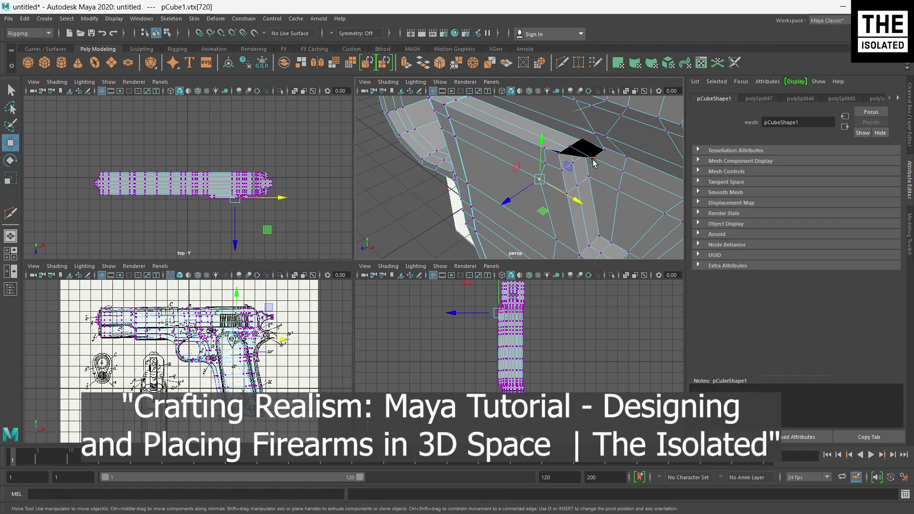
{"action": "left_click_drag", "start_coordinate": [574, 133], "coordinate": [524, 142], "text": "alt"}
Step: Preview the mesh smoothed and reposition a slide vertex
{"action": "key", "text": "F8"}
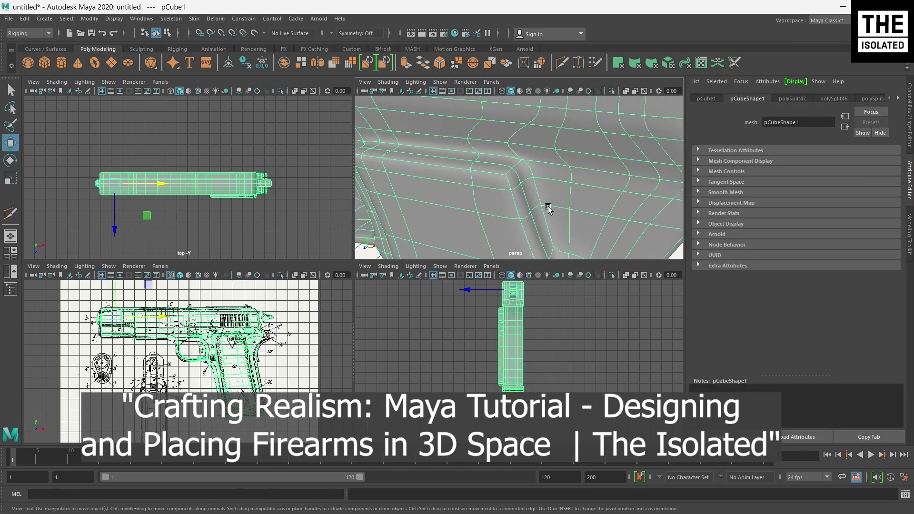
{"action": "scroll", "coordinate": [492, 136], "scroll_direction": "down", "scroll_amount": 3}
{"action": "scroll", "coordinate": [492, 135], "scroll_direction": "down", "scroll_amount": 3}
{"action": "scroll", "coordinate": [492, 136], "scroll_direction": "up", "scroll_amount": 3}
{"action": "scroll", "coordinate": [492, 143], "scroll_direction": "up", "scroll_amount": 5}
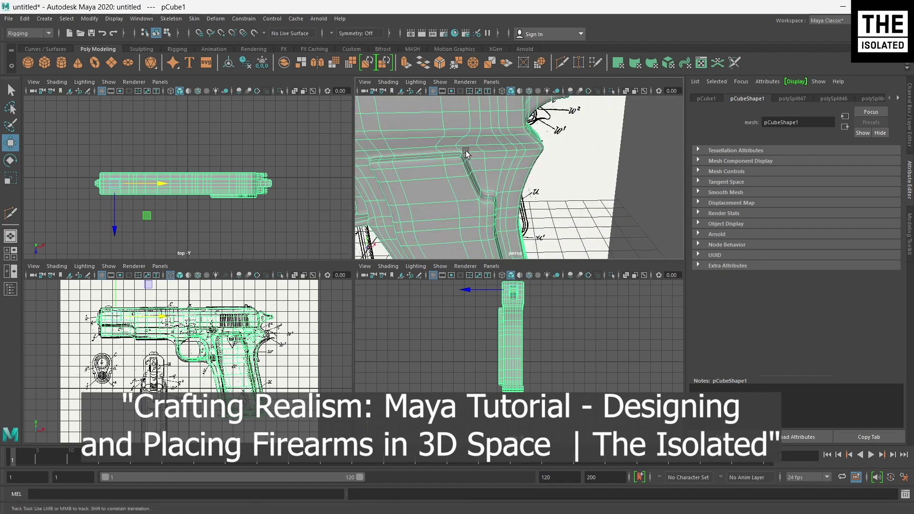
{"action": "key", "text": "F9"}
{"action": "left_click", "coordinate": [491, 208]}
{"action": "left_click", "coordinate": [511, 177]}
{"action": "mouse_move", "coordinate": [491, 208]}
{"action": "left_mouse_down", "text": "alt"}
{"action": "mouse_move", "coordinate": [505, 185]}
{"action": "mouse_move", "coordinate": [480, 181]}
{"action": "mouse_move", "coordinate": [475, 166]}
{"action": "mouse_move", "coordinate": [524, 157]}
{"action": "left_mouse_up", "text": "alt"}
{"action": "scroll", "coordinate": [481, 181], "scroll_direction": "down", "scroll_amount": 4}
{"action": "key", "text": "F8"}
Step: Extrude a strip of slide faces into a groove and nudge a groove vertex
{"action": "key", "text": "F11"}
{"action": "scroll", "coordinate": [572, 172], "scroll_direction": "up", "scroll_amount": 5}
{"action": "left_click", "coordinate": [599, 162]}
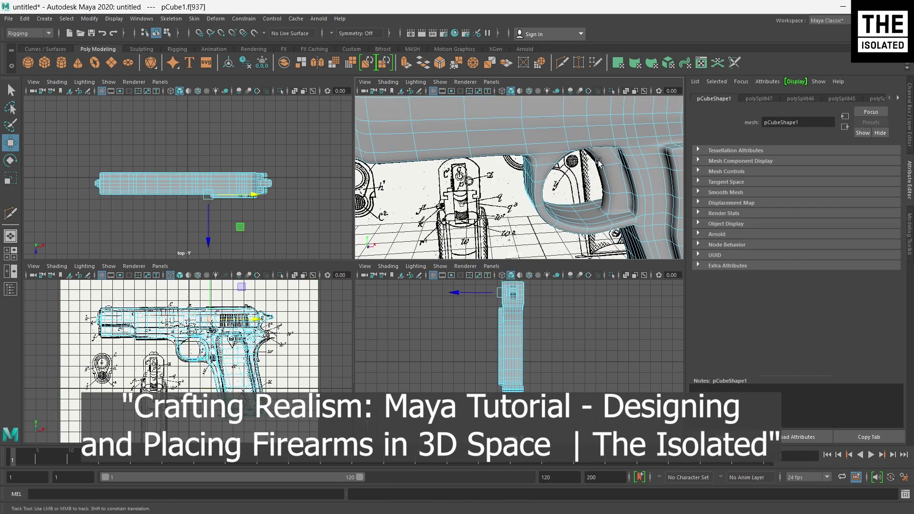
{"action": "mouse_move", "coordinate": [598, 162]}
{"action": "left_mouse_down", "text": "alt"}
{"action": "mouse_move", "coordinate": [527, 158]}
{"action": "mouse_move", "coordinate": [474, 179]}
{"action": "mouse_move", "coordinate": [610, 138]}
{"action": "mouse_move", "coordinate": [563, 78]}
{"action": "left_mouse_up", "text": "alt"}
{"action": "left_click", "coordinate": [571, 185]}
{"action": "key", "text": "ctrl+e"}
{"action": "key", "text": "3"}
{"action": "scroll", "coordinate": [609, 138], "scroll_direction": "up", "scroll_amount": 3}
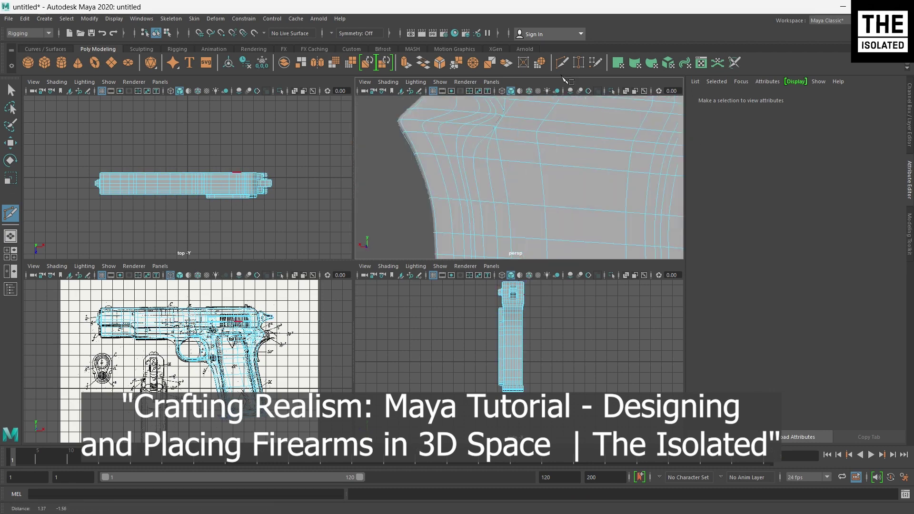
{"action": "key", "text": "F9"}
{"action": "left_click", "coordinate": [454, 185]}
{"action": "key", "text": "w"}
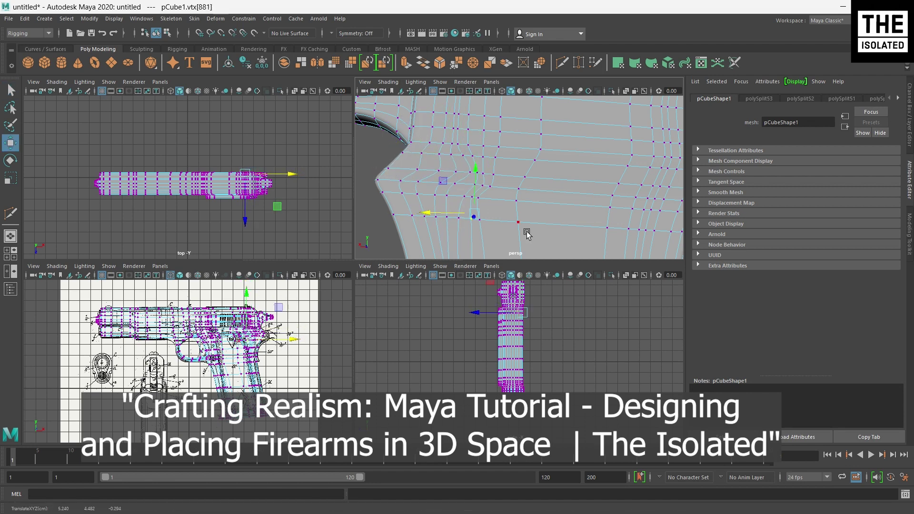
{"action": "mouse_move", "coordinate": [527, 233]}
{"action": "left_mouse_down", "text": "alt"}
{"action": "mouse_move", "coordinate": [454, 229]}
{"action": "mouse_move", "coordinate": [526, 169]}
{"action": "left_mouse_up", "text": "alt"}
Step: Extrude two faces on the slide, pulling the first one outward
{"action": "key", "text": "w"}
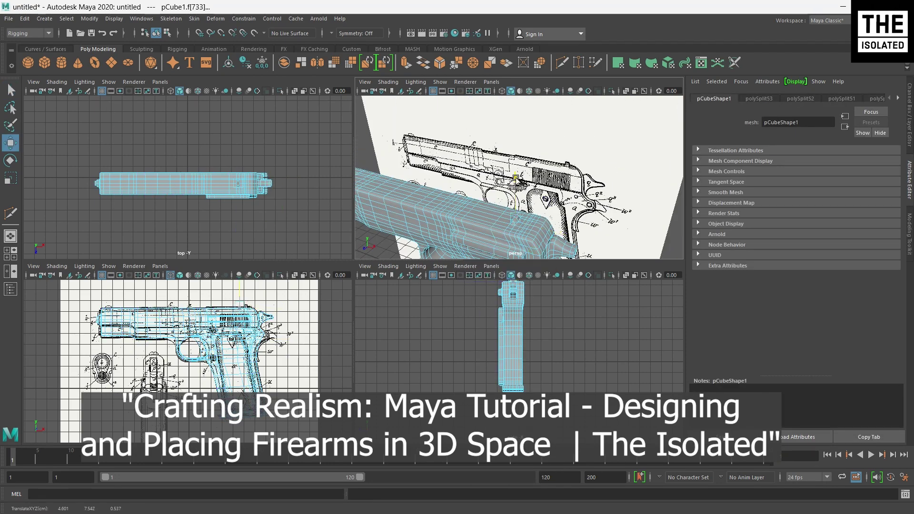
{"action": "key", "text": "ctrl+e"}
{"action": "right_click_drag", "start_coordinate": [514, 200], "coordinate": [495, 238]}
{"action": "mouse_move", "coordinate": [495, 238]}
{"action": "left_mouse_down", "text": "alt"}
{"action": "mouse_move", "coordinate": [509, 224]}
{"action": "mouse_move", "coordinate": [476, 222]}
{"action": "mouse_move", "coordinate": [502, 200]}
{"action": "left_mouse_up", "text": "alt"}
{"action": "left_click", "coordinate": [473, 224]}
{"action": "right_click_drag", "start_coordinate": [489, 163], "coordinate": [490, 167], "text": "shift"}
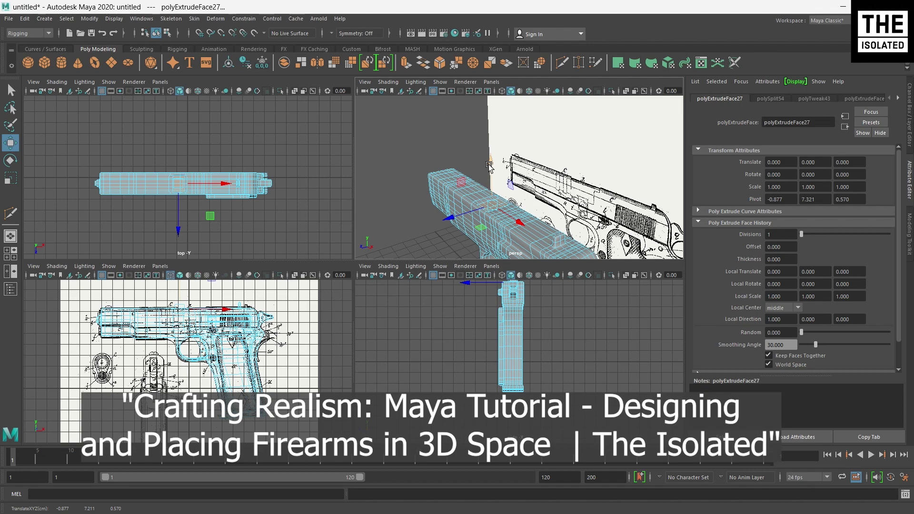
{"action": "left_click_drag", "start_coordinate": [490, 166], "coordinate": [438, 214], "text": "alt"}
{"action": "right_click_drag", "start_coordinate": [438, 214], "coordinate": [428, 247], "text": "shift"}
Step: Cut new edges across the side of the slide with Multi-Cut
{"action": "mouse_move", "coordinate": [476, 191]}
{"action": "left_mouse_down", "text": "alt"}
{"action": "mouse_move", "coordinate": [504, 204]}
{"action": "mouse_move", "coordinate": [533, 166]}
{"action": "left_mouse_up", "text": "alt"}
{"action": "mouse_move", "coordinate": [548, 203]}
{"action": "left_mouse_down", "text": "alt"}
{"action": "mouse_move", "coordinate": [500, 204]}
{"action": "mouse_move", "coordinate": [586, 162]}
{"action": "left_mouse_up", "text": "alt"}
{"action": "left_click", "coordinate": [587, 162]}
{"action": "right_click_drag", "start_coordinate": [599, 169], "coordinate": [546, 166], "text": "shift"}
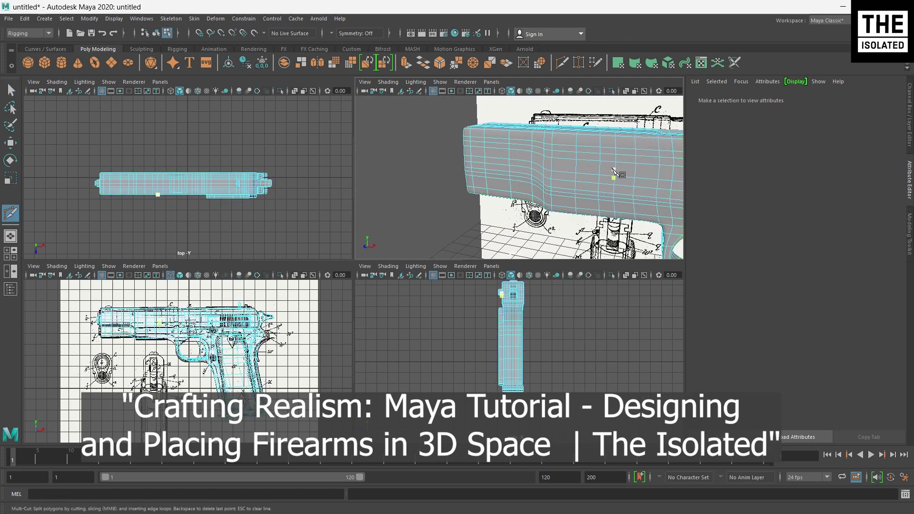
{"action": "key", "text": "q"}
Step: Extrude a small face on the slide side and push it into the slide
{"action": "left_click", "coordinate": [602, 180]}
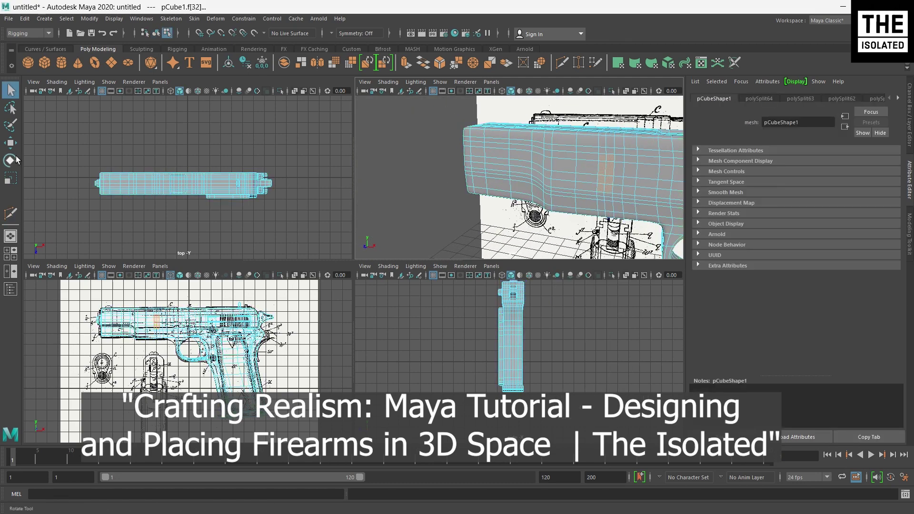
{"action": "left_click", "coordinate": [10, 143]}
{"action": "left_click_drag", "start_coordinate": [564, 177], "coordinate": [630, 162], "text": "alt"}
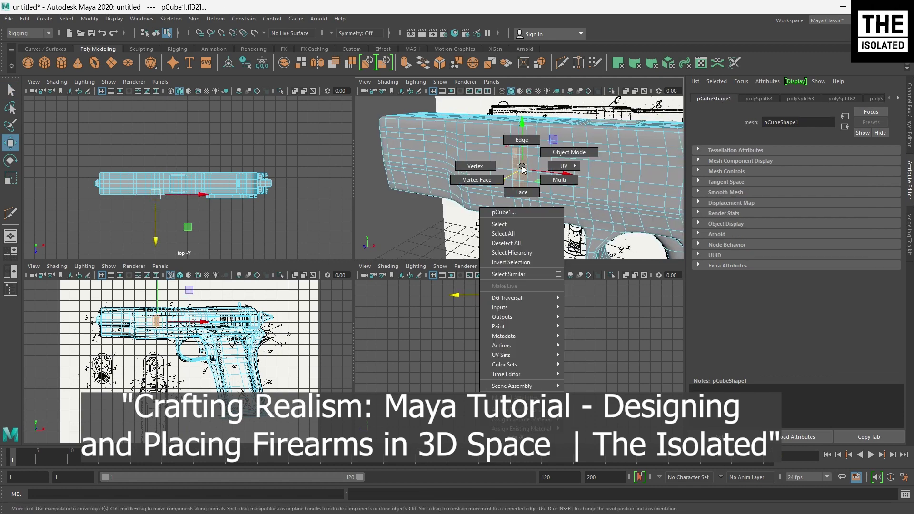
{"action": "key", "text": "ctrl+e"}
{"action": "mouse_move", "coordinate": [522, 169]}
{"action": "left_mouse_down", "text": "alt"}
{"action": "mouse_move", "coordinate": [473, 174]}
{"action": "mouse_move", "coordinate": [562, 186]}
{"action": "left_mouse_up", "text": "alt"}
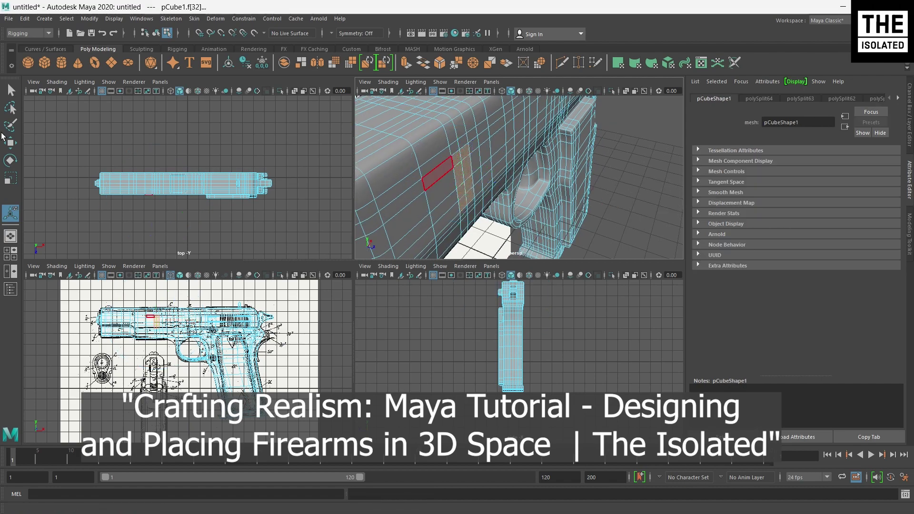
{"action": "right_click_drag", "start_coordinate": [505, 181], "coordinate": [561, 186]}
{"action": "left_click_drag", "start_coordinate": [561, 186], "coordinate": [571, 197], "text": "alt"}
Step: Delete the face inside the grip opening and bridge its border edges
{"action": "scroll", "coordinate": [571, 197], "scroll_direction": "up", "scroll_amount": 5}
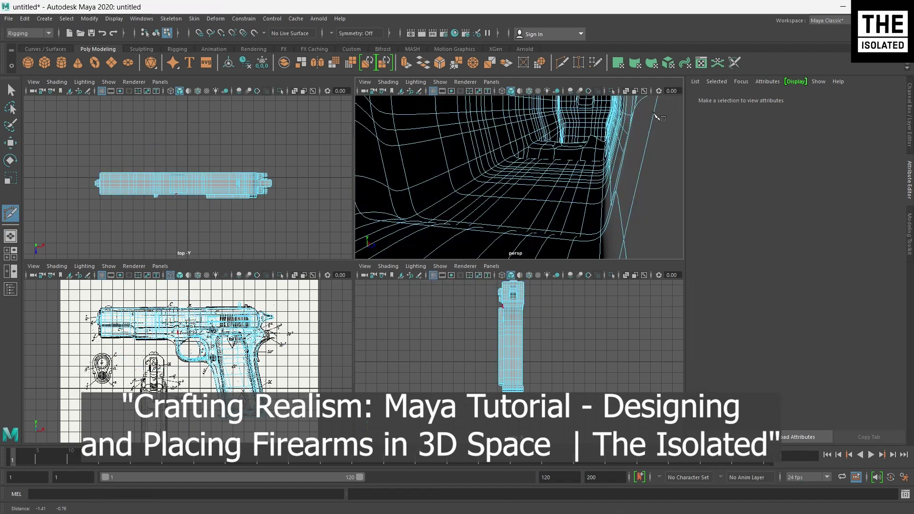
{"action": "key", "text": "q"}
{"action": "middle_click_drag", "start_coordinate": [581, 208], "coordinate": [539, 159], "text": "alt"}
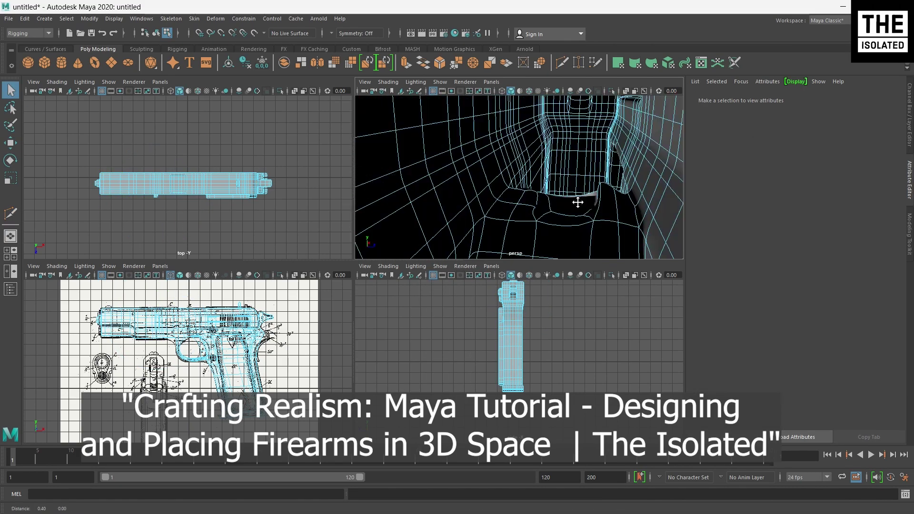
{"action": "left_click", "coordinate": [556, 147]}
{"action": "key", "text": "Delete"}
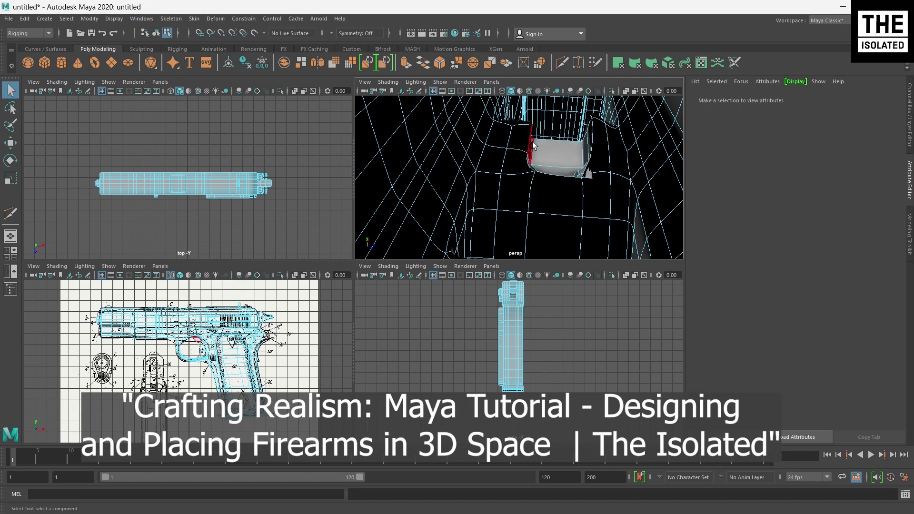
{"action": "double_click", "coordinate": [578, 178]}
{"action": "left_click_drag", "start_coordinate": [579, 178], "coordinate": [620, 167], "text": "alt"}
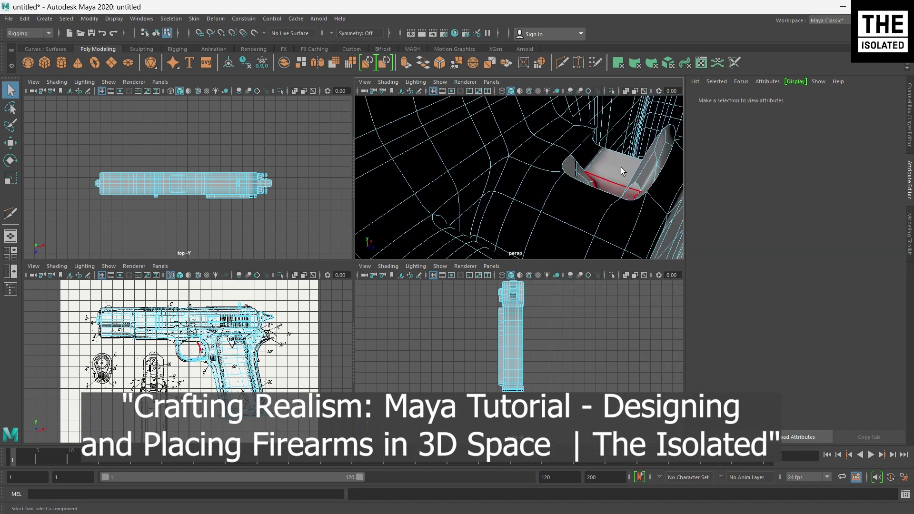
Step: Inspect the new bridge, undoing it and then restoring it
{"action": "right_click_drag", "start_coordinate": [621, 167], "coordinate": [606, 290], "text": "shift"}
{"action": "middle_click_drag", "start_coordinate": [629, 203], "coordinate": [567, 178], "text": "alt"}
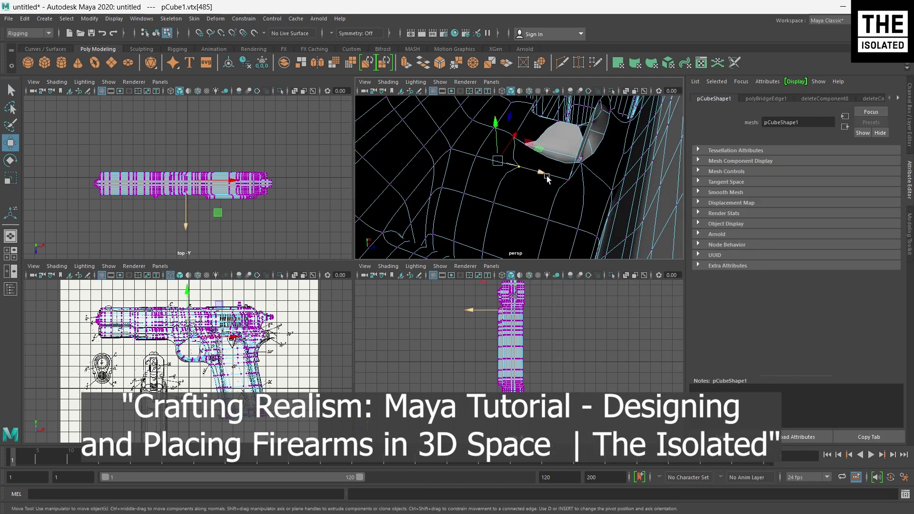
{"action": "key", "text": "ctrl+z"}
{"action": "mouse_move", "coordinate": [571, 183]}
{"action": "left_mouse_down", "text": "alt"}
{"action": "mouse_move", "coordinate": [449, 137]}
{"action": "mouse_move", "coordinate": [599, 200]}
{"action": "mouse_move", "coordinate": [553, 124]}
{"action": "mouse_move", "coordinate": [476, 191]}
{"action": "left_mouse_up", "text": "alt"}
{"action": "key", "text": "ctrl+z"}
{"action": "key", "text": "ctrl+z"}
{"action": "key", "text": "ctrl+z"}
{"action": "key", "text": "shift+z"}
{"action": "key", "text": "t"}
Step: Move a vertex below the opening and bridge the edges between the openings
{"action": "left_click_drag", "start_coordinate": [524, 167], "coordinate": [567, 228], "text": "alt"}
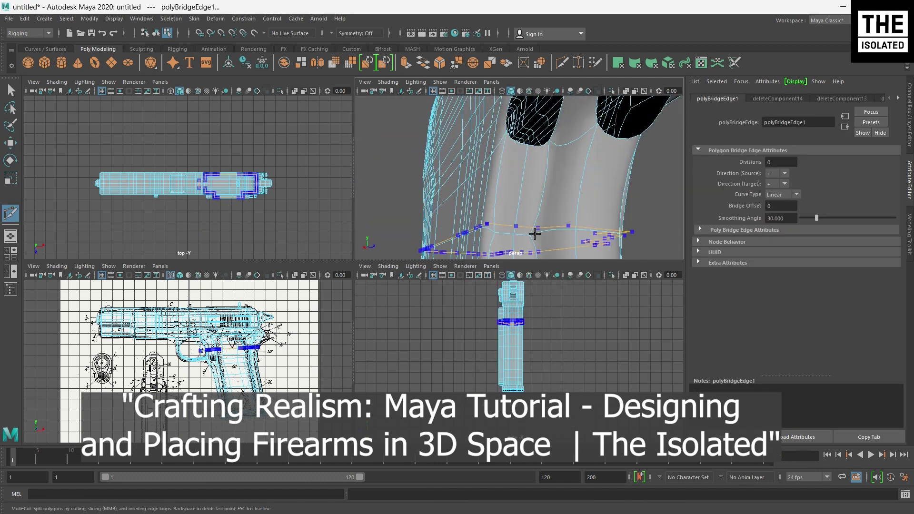
{"action": "key", "text": "F9"}
{"action": "left_click", "coordinate": [567, 238]}
{"action": "key", "text": "w"}
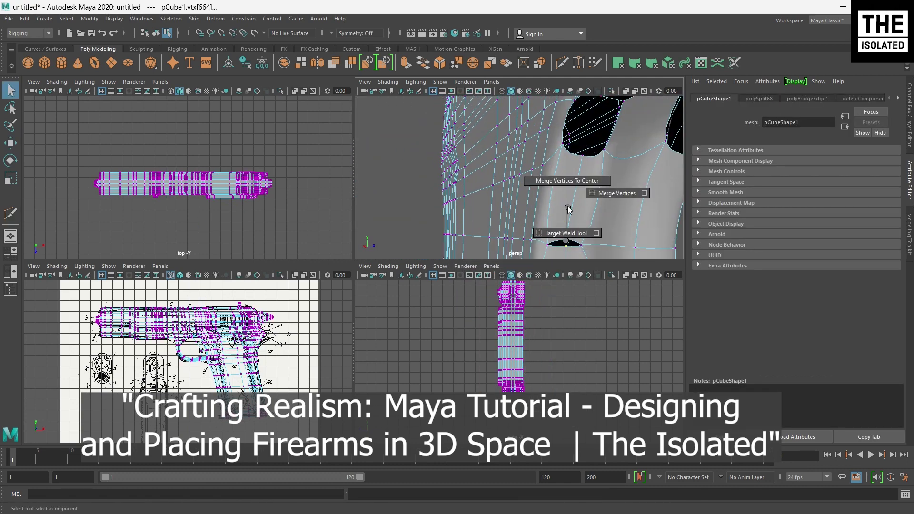
{"action": "left_click_drag", "start_coordinate": [568, 176], "coordinate": [532, 154], "text": "alt"}
{"action": "right_click_drag", "start_coordinate": [539, 180], "coordinate": [560, 282], "text": "shift"}
{"action": "mouse_move", "coordinate": [523, 214]}
{"action": "left_mouse_down", "text": "alt"}
{"action": "mouse_move", "coordinate": [489, 185]}
{"action": "mouse_move", "coordinate": [311, 172]}
{"action": "left_mouse_up", "text": "alt"}
{"action": "key", "text": "q"}
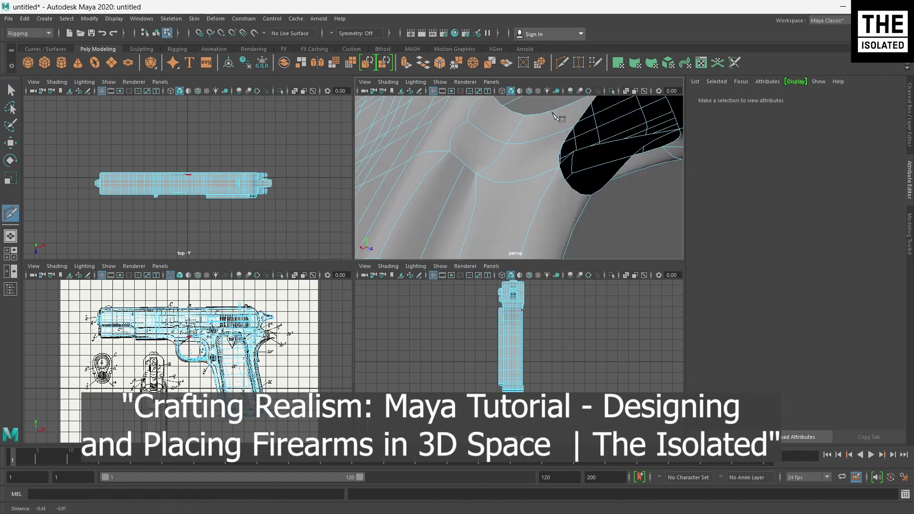
Step: Merge the selected vertices and select an edge on the opening's rim
{"action": "right_click_drag", "start_coordinate": [585, 177], "coordinate": [608, 167], "text": "shift"}
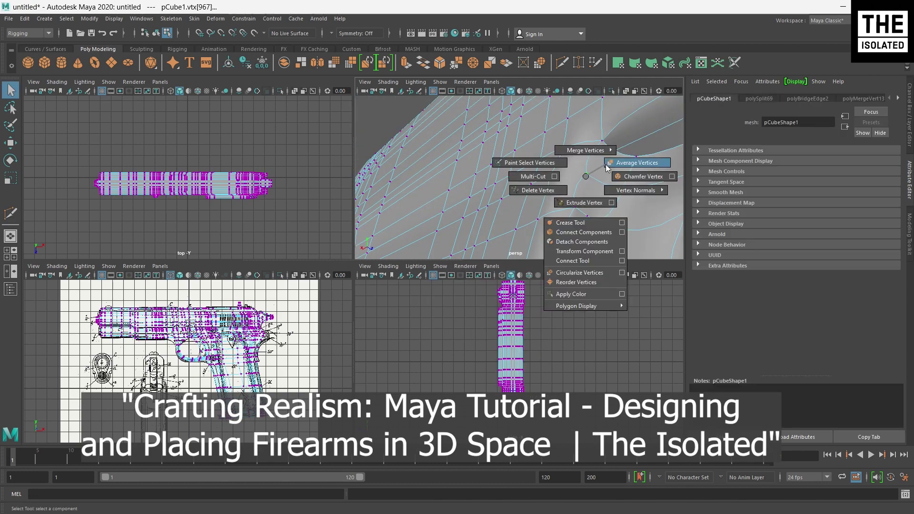
{"action": "left_click_drag", "start_coordinate": [546, 170], "coordinate": [578, 165]}
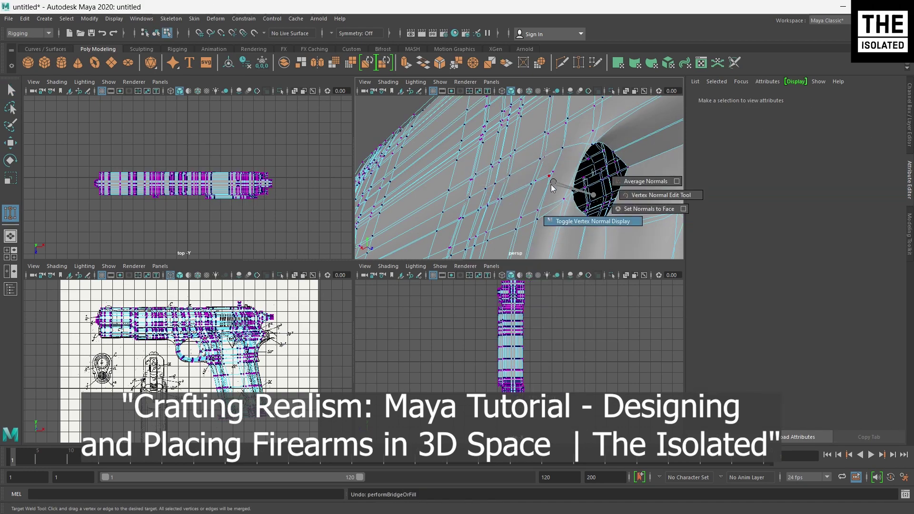
{"action": "mouse_move", "coordinate": [538, 176]}
{"action": "right_mouse_down", "text": "alt"}
{"action": "mouse_move", "coordinate": [515, 181]}
{"action": "mouse_move", "coordinate": [481, 148]}
{"action": "right_mouse_up", "text": "alt"}
{"action": "left_click_drag", "start_coordinate": [481, 147], "coordinate": [526, 198], "text": "alt"}
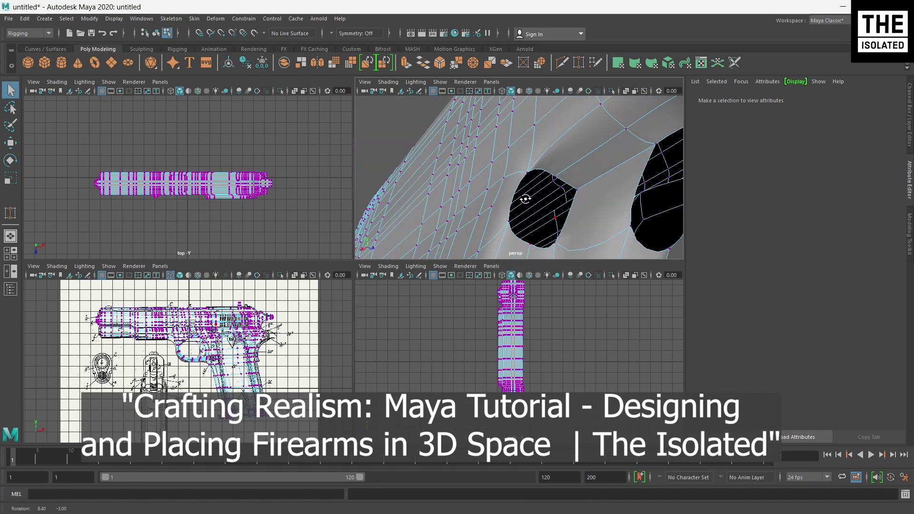